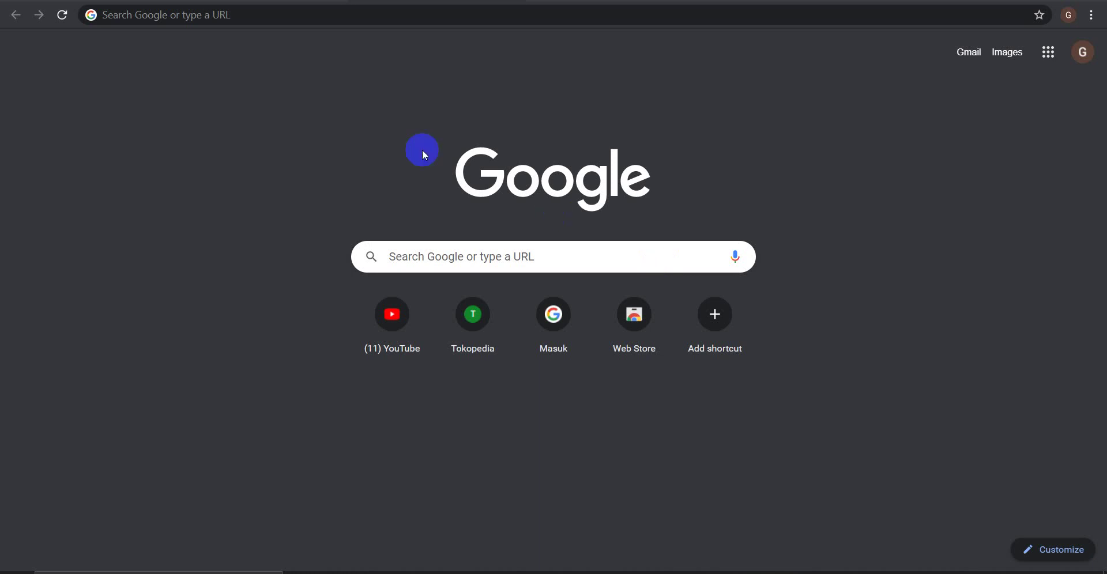
- Search Google for "google form" and open the Google Forms sign-in result
click(163, 16)
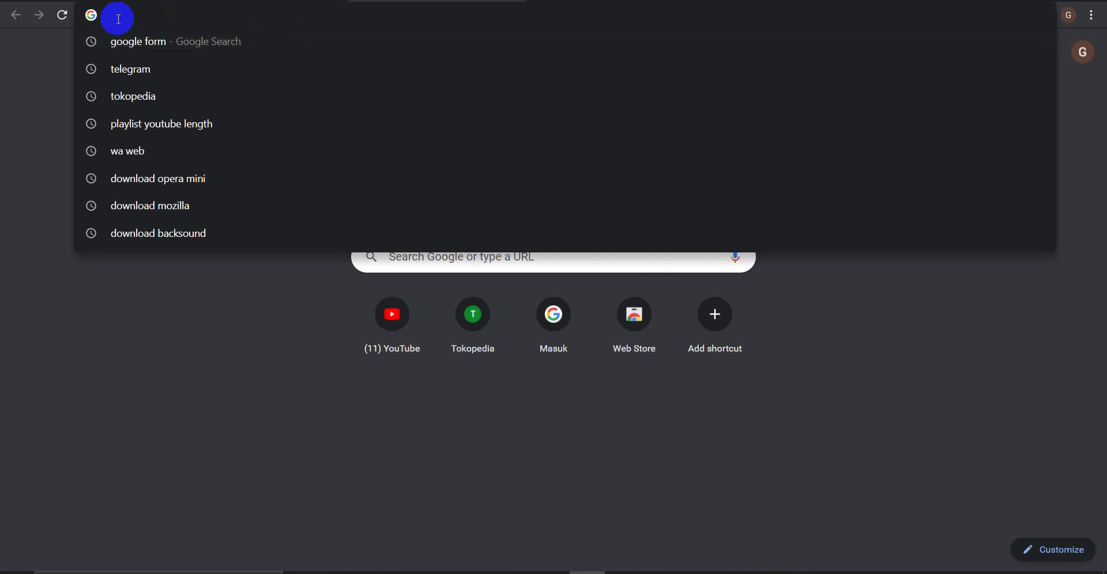
text(google)
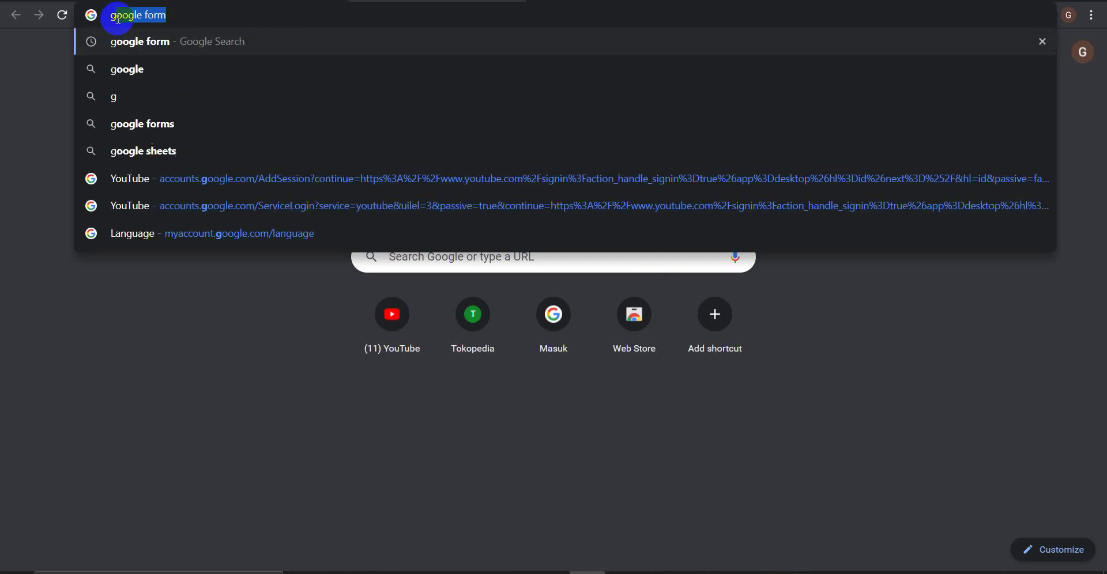
text( for)
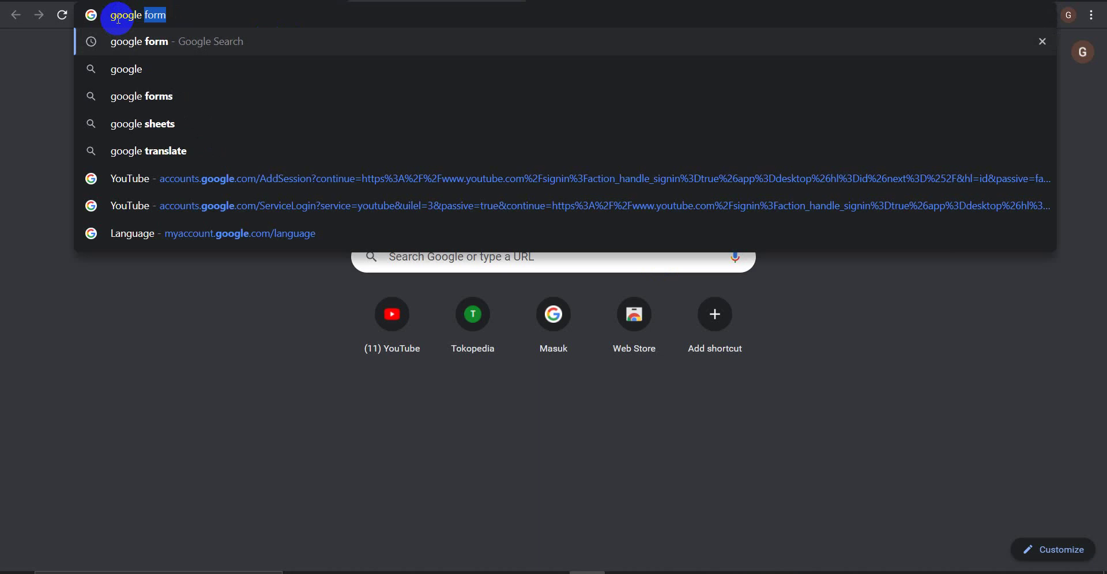
text(m)
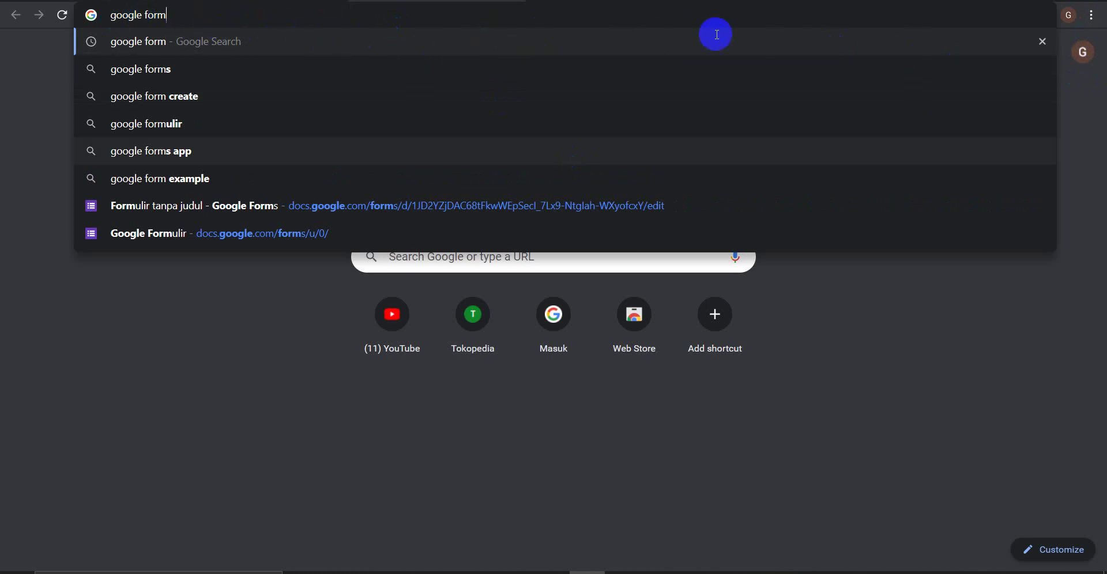
key(Return)
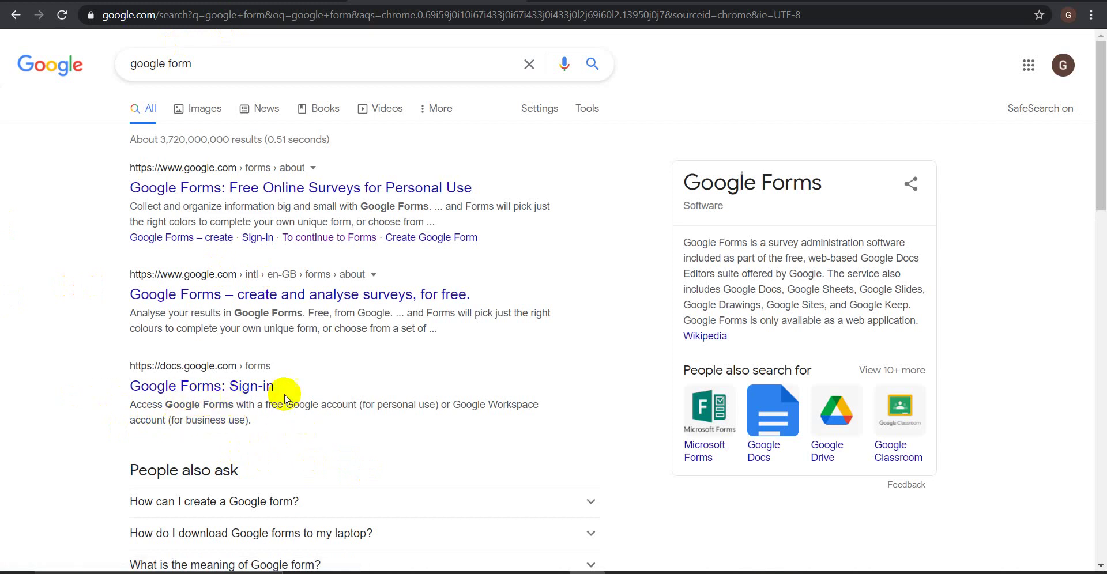
click(253, 392)
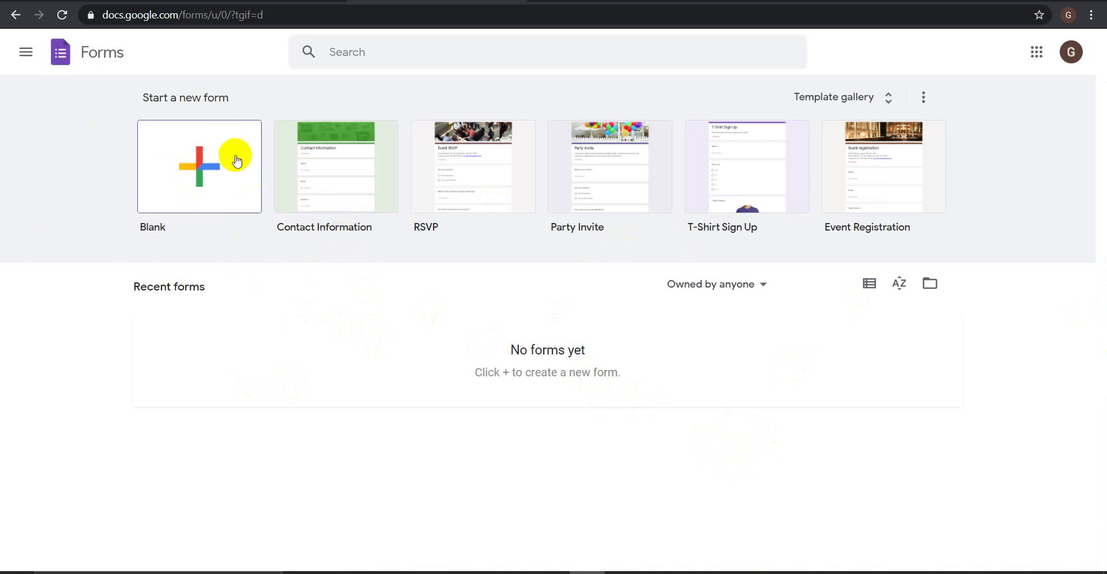
- Create a new blank form
click(327, 152)
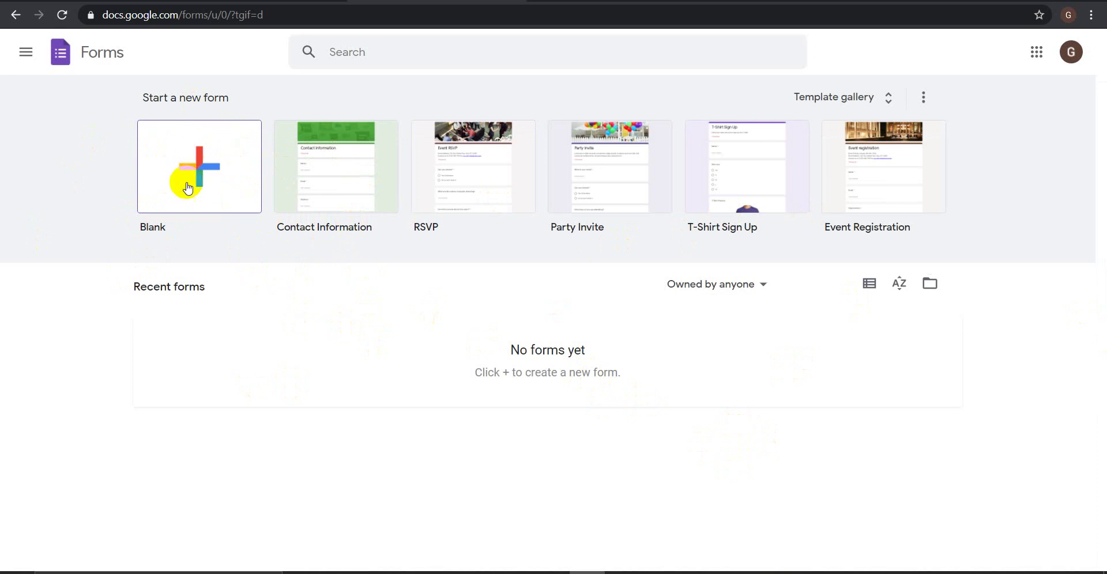
click(222, 172)
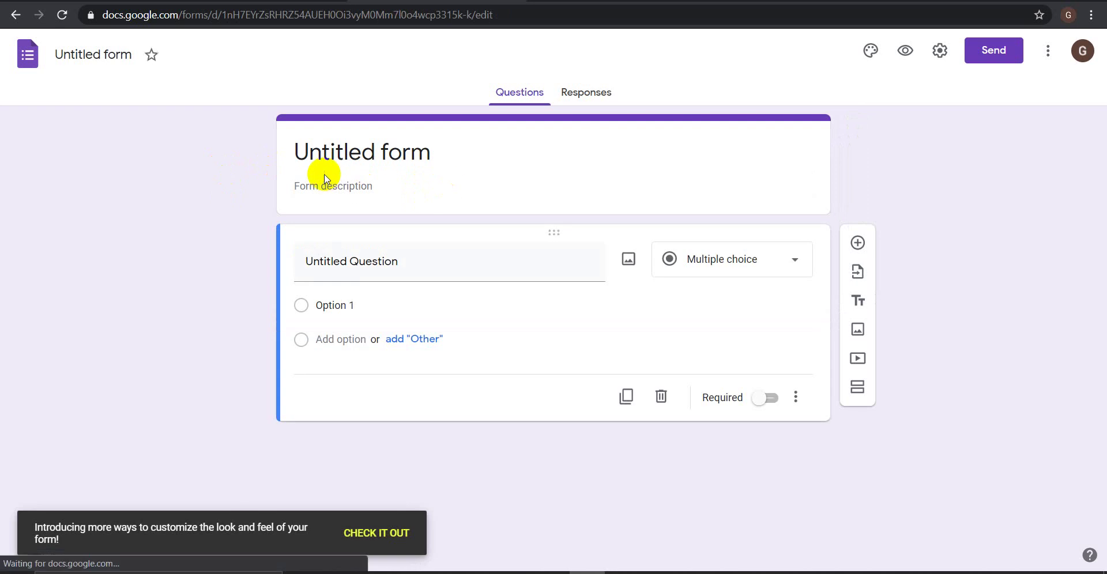
- Replace the form's title with "TEST"
click(302, 153)
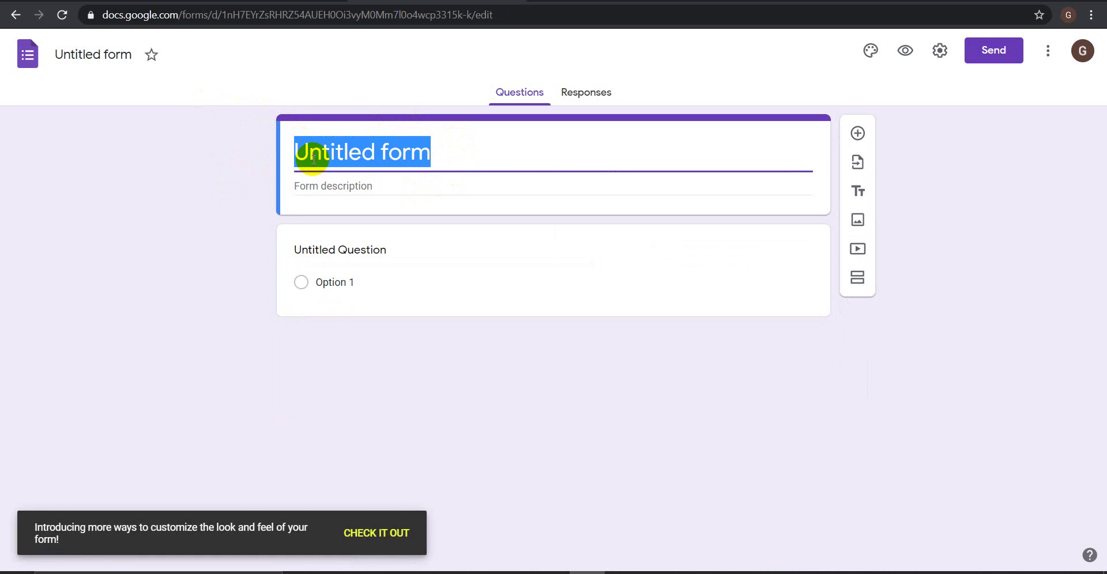
click(313, 159)
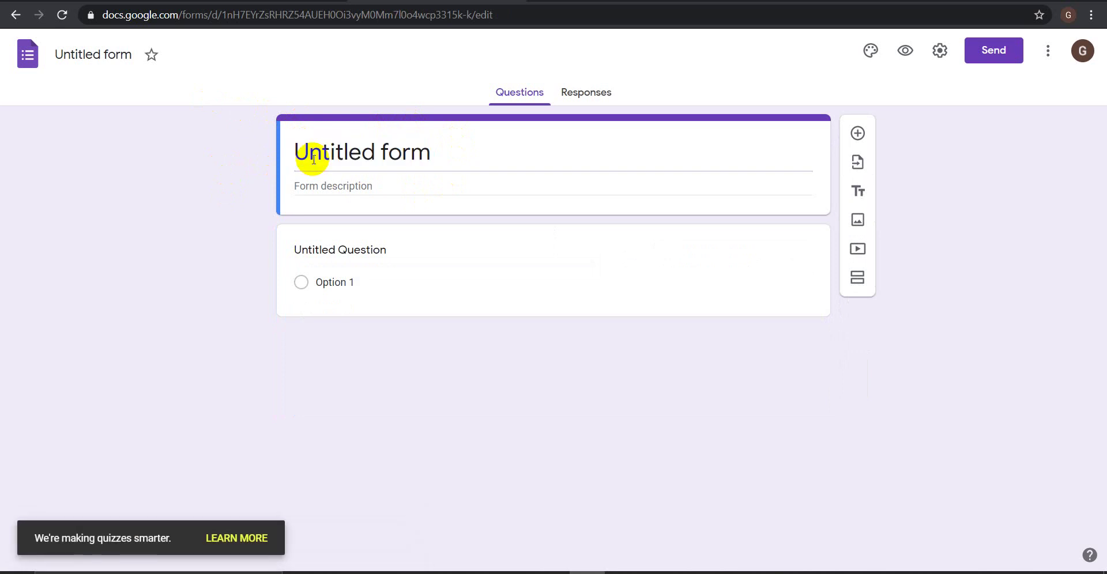
click(314, 160)
text(TE)
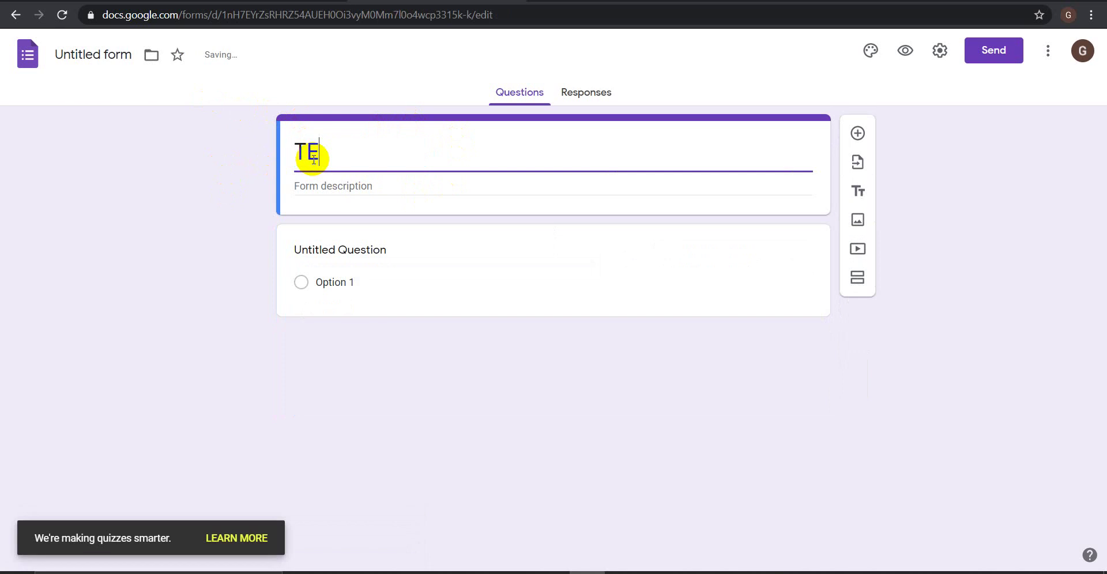
key(BackSpace)
key(BackSpace)
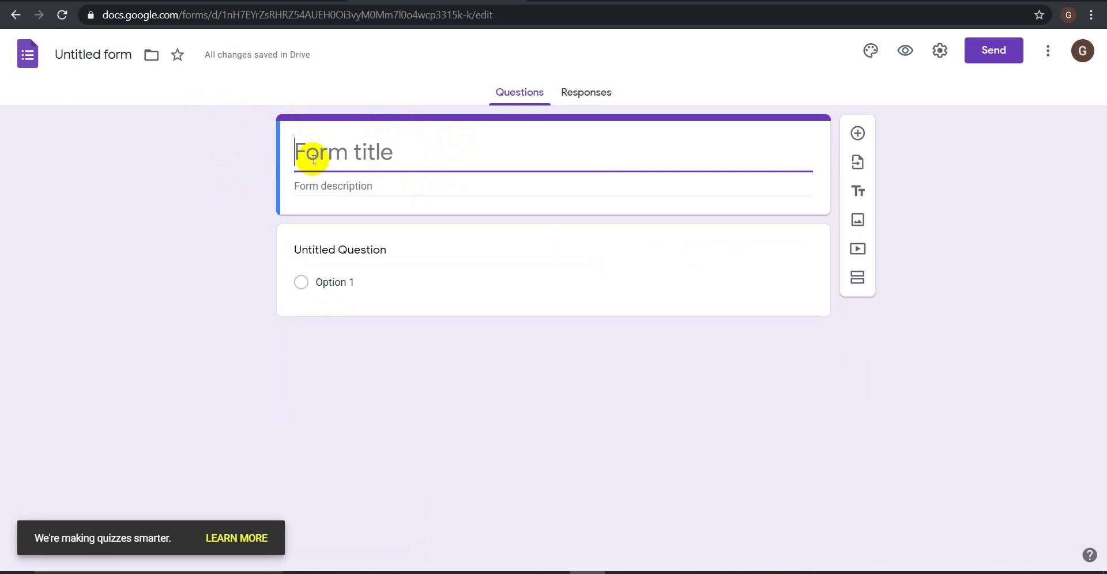
text(TEST )
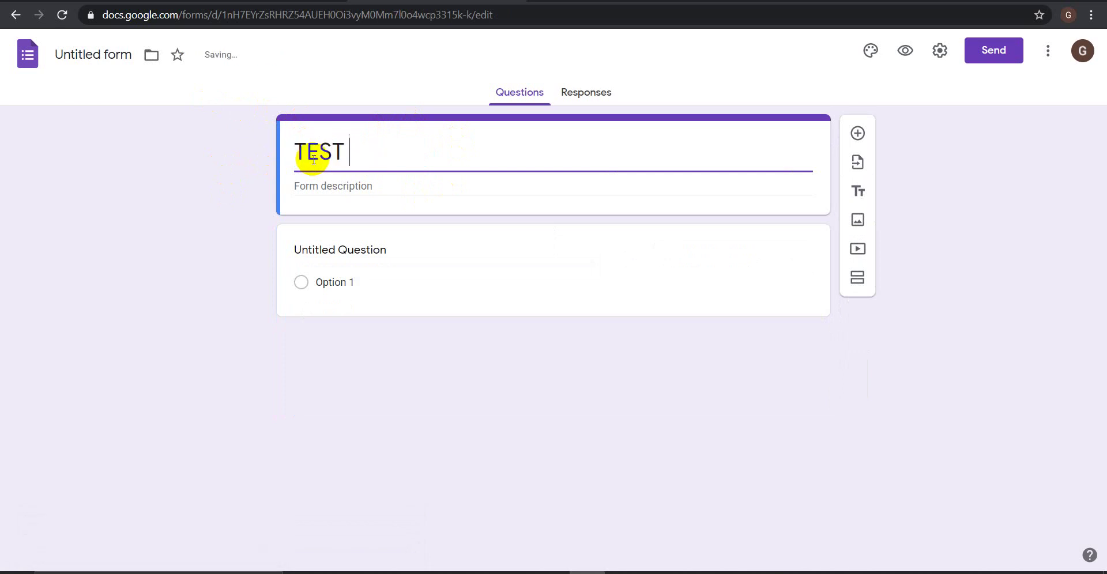
text(1)
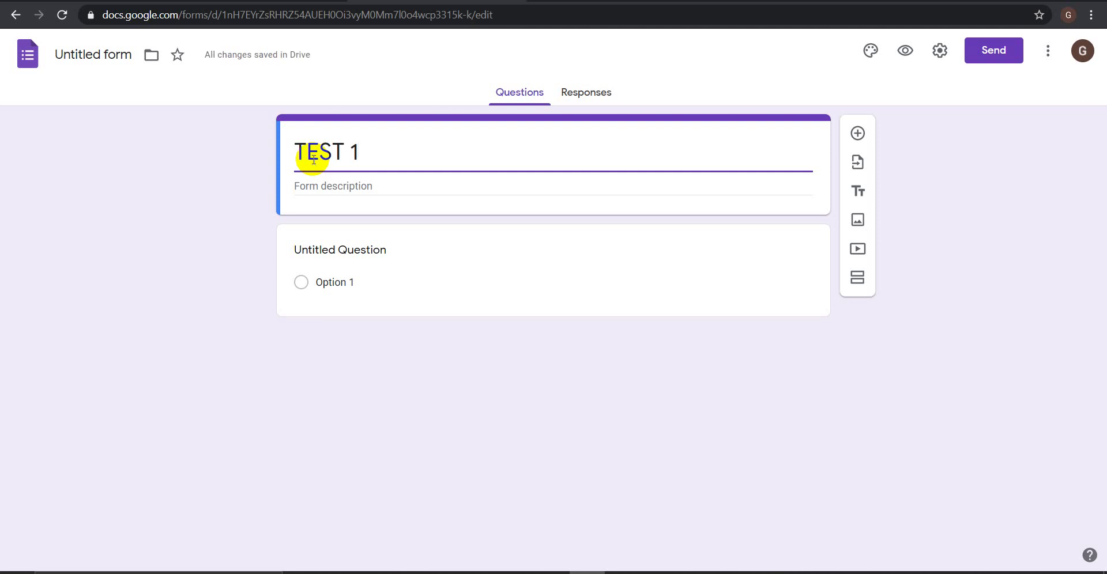
key(BackSpace)
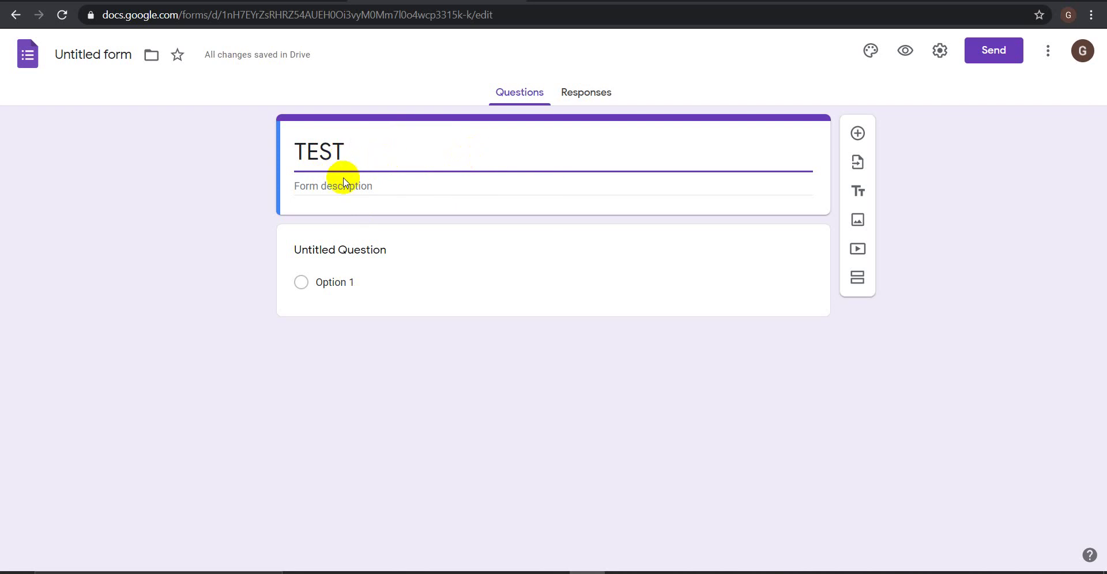
- Enter "Choose the correct answer!" as the form description
click(317, 191)
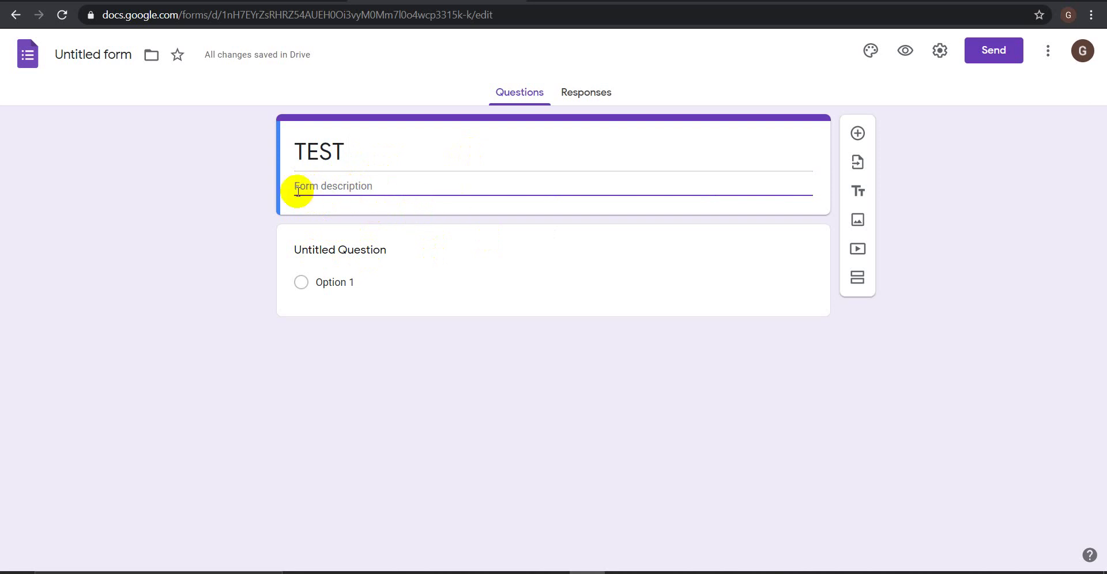
text(g)
key(BackSpace)
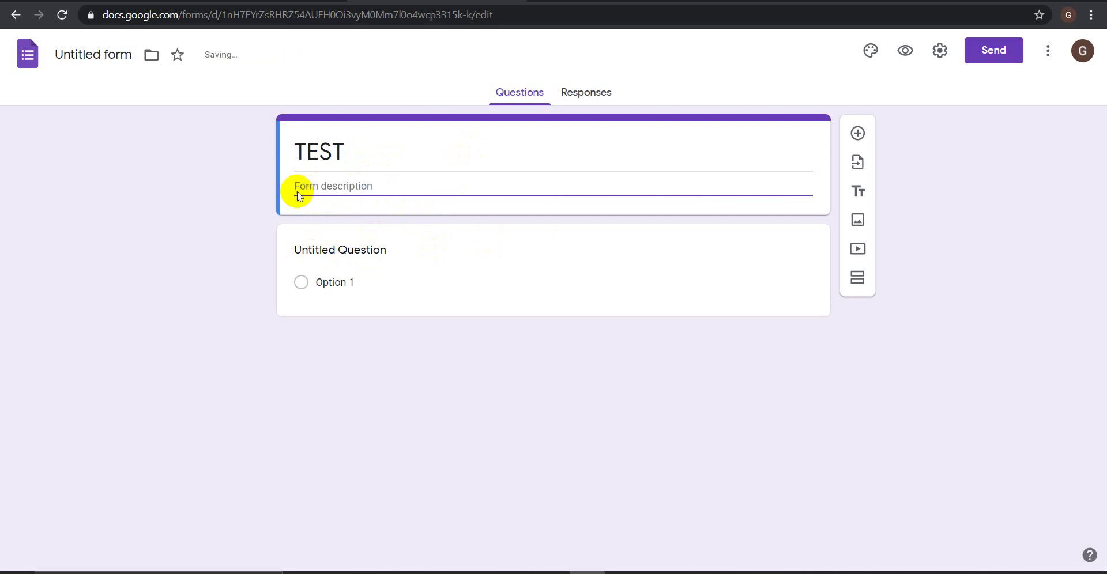
text(Choose t)
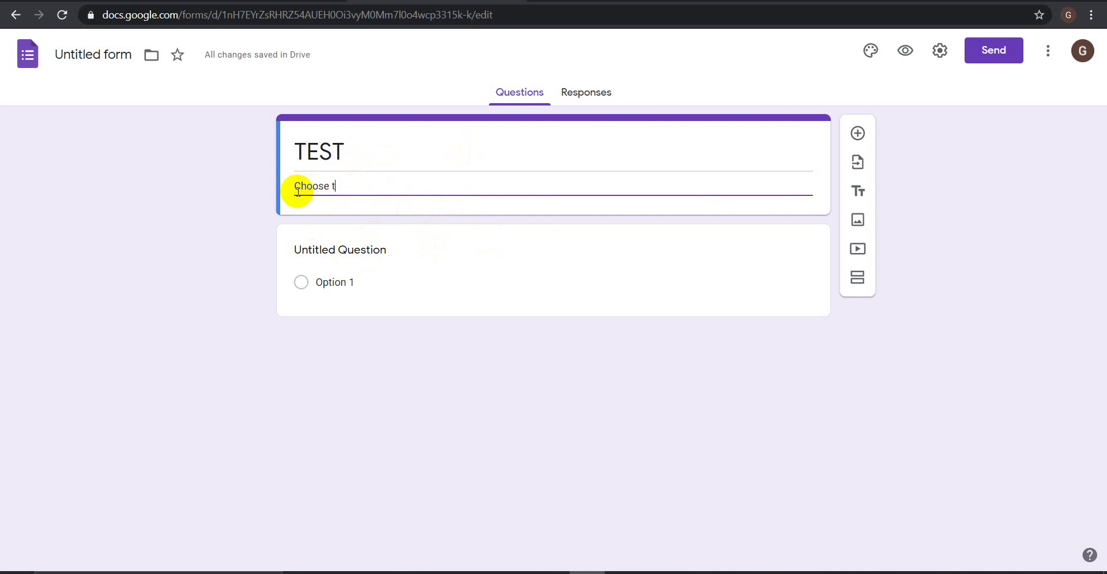
text(he corre)
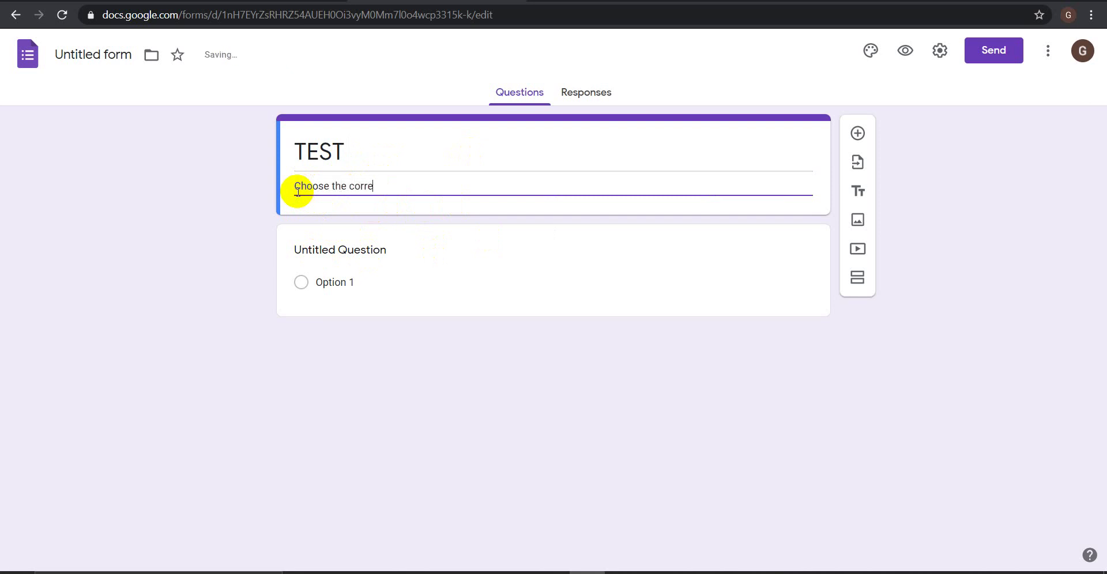
text(ct answer!)
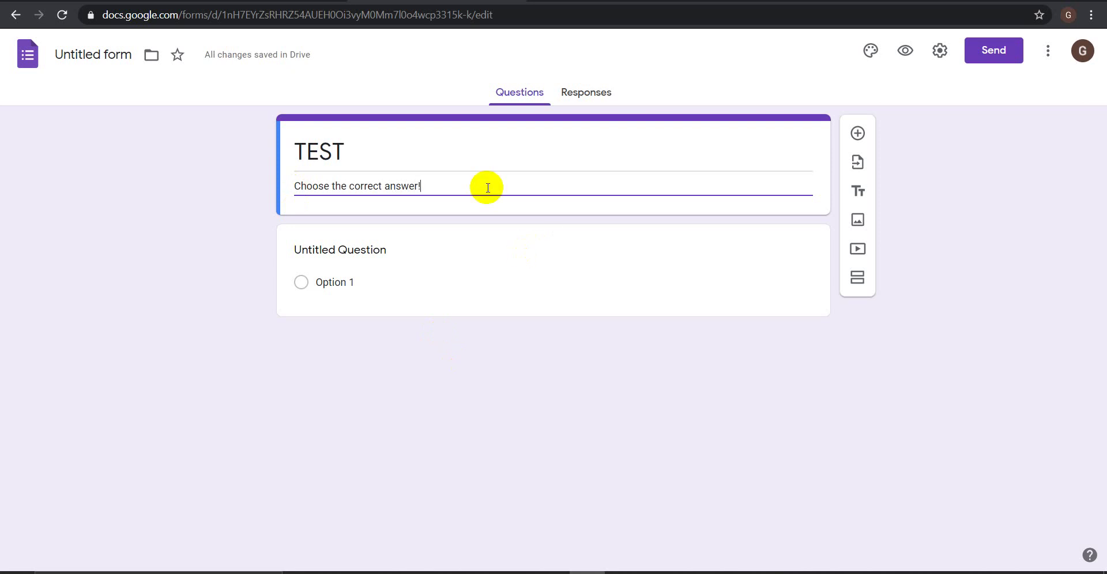
- Set the first question's text to "1. The color of cloud is ..."
click(340, 249)
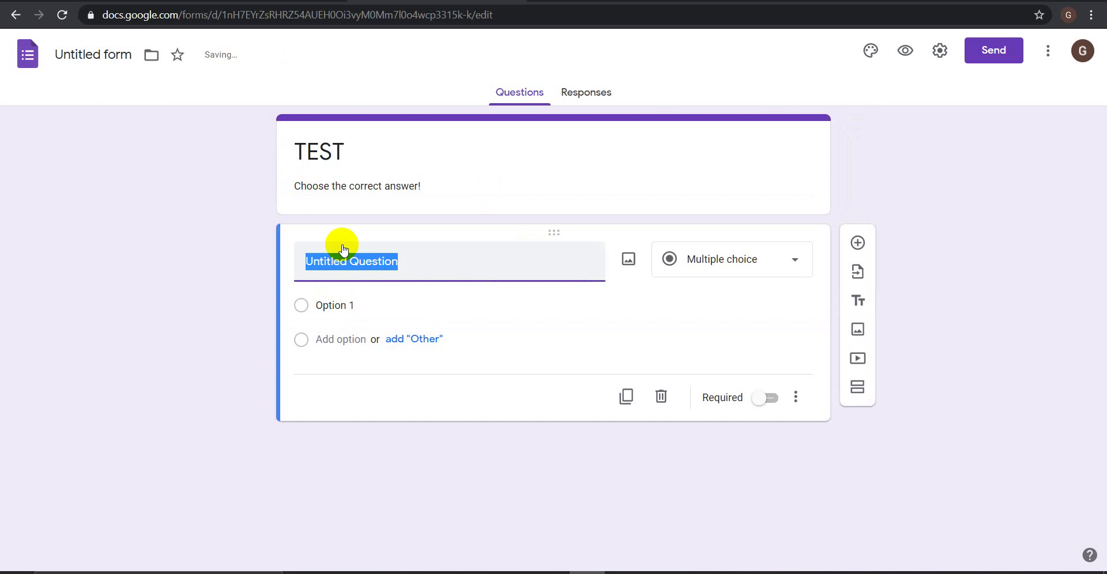
text(1. )
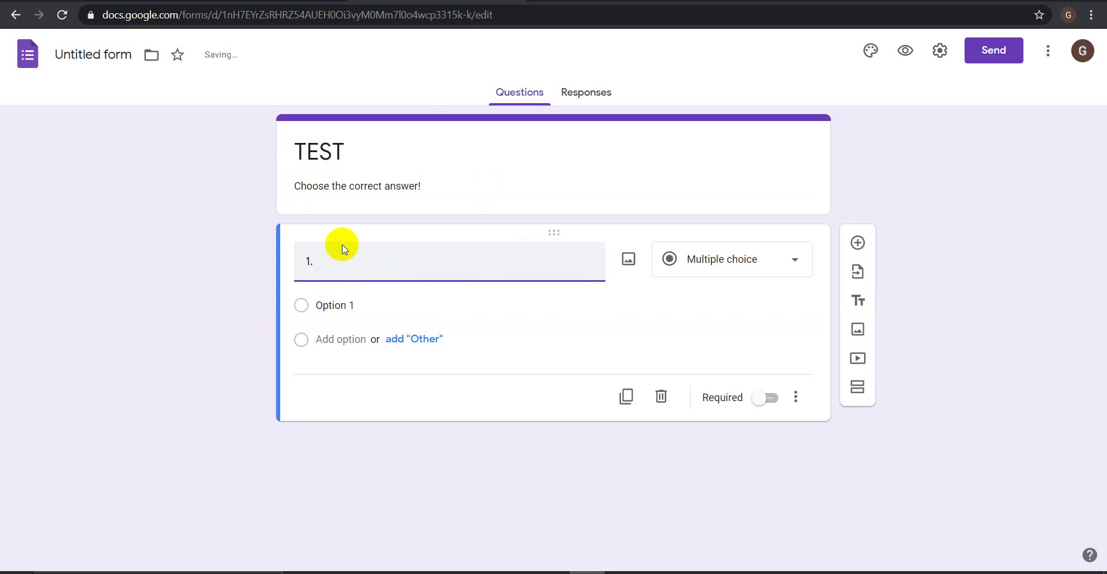
text(The color of c)
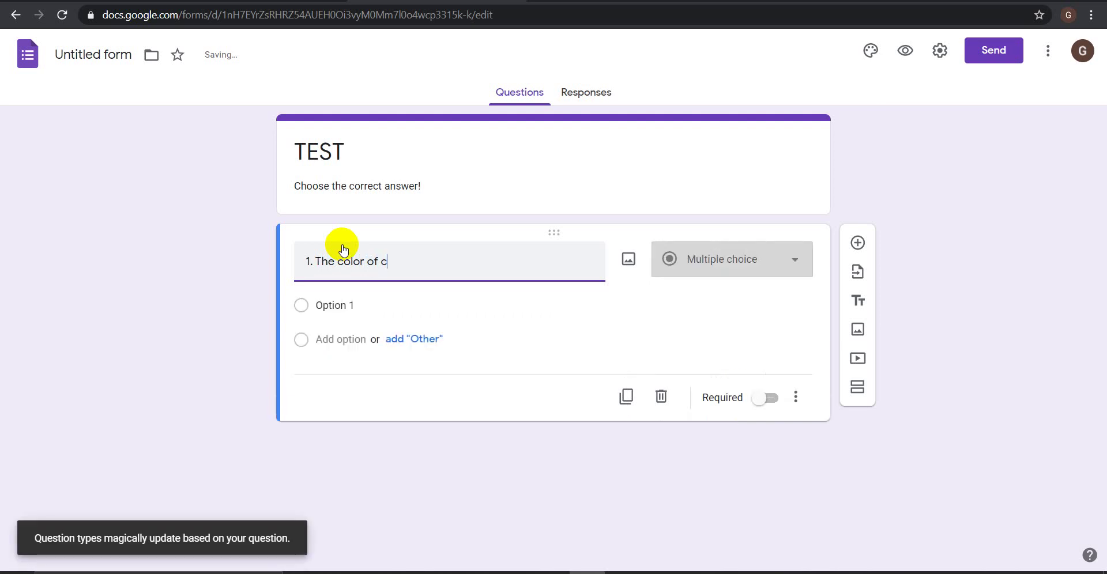
text(loud is)
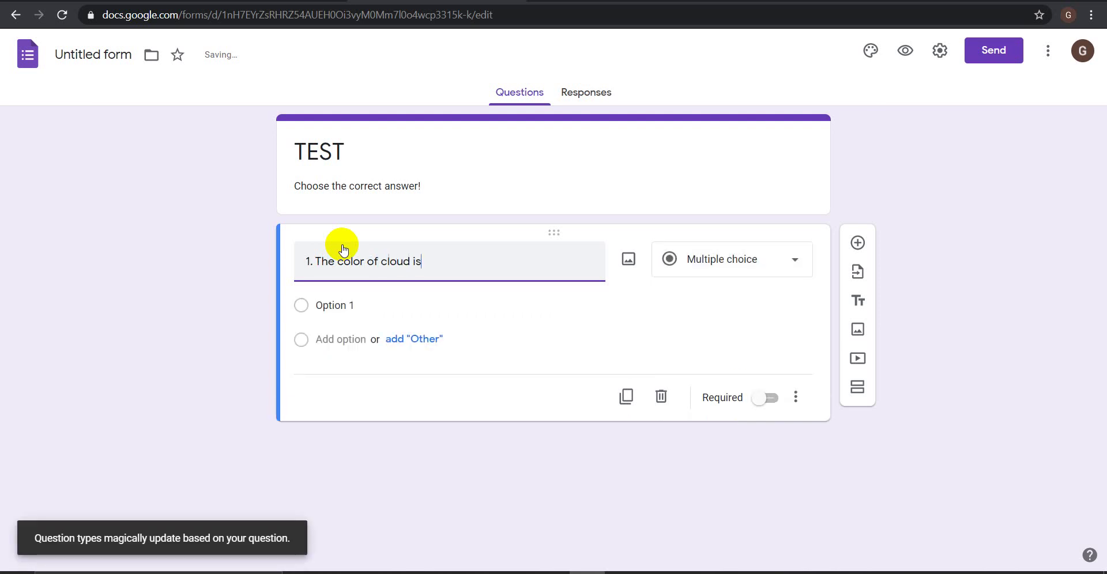
text( ...)
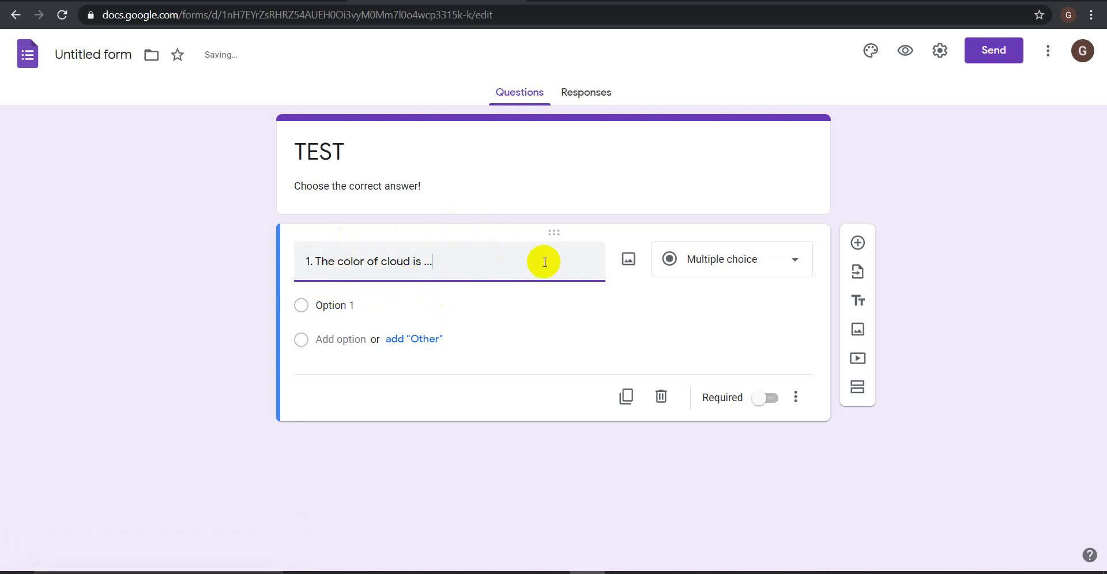
- Give the question four answer options: "a. white", "b. black", "c. yellow" and "d. green"
click(356, 307)
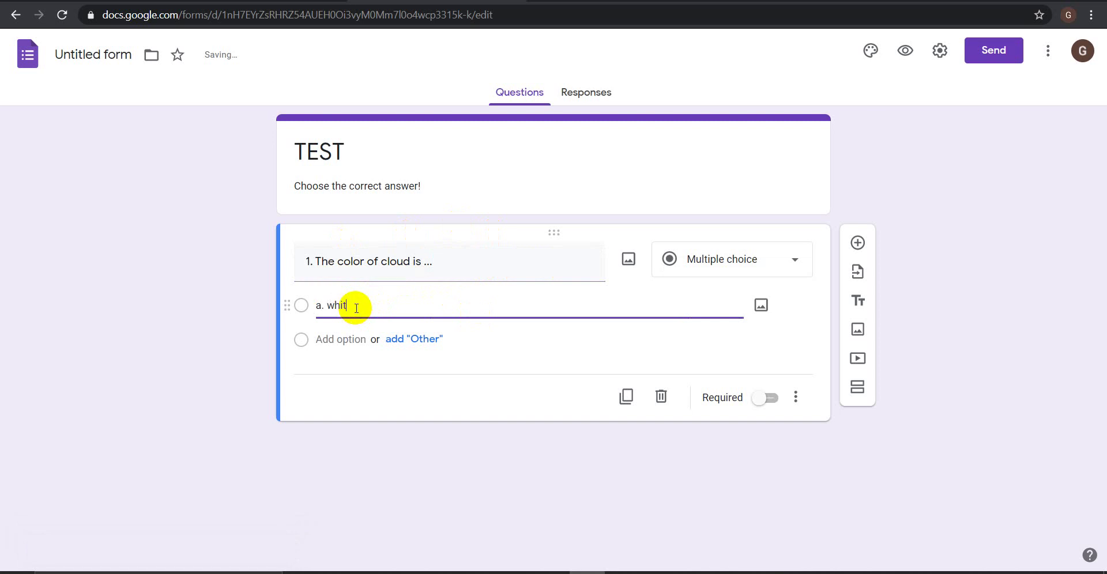
click(318, 340)
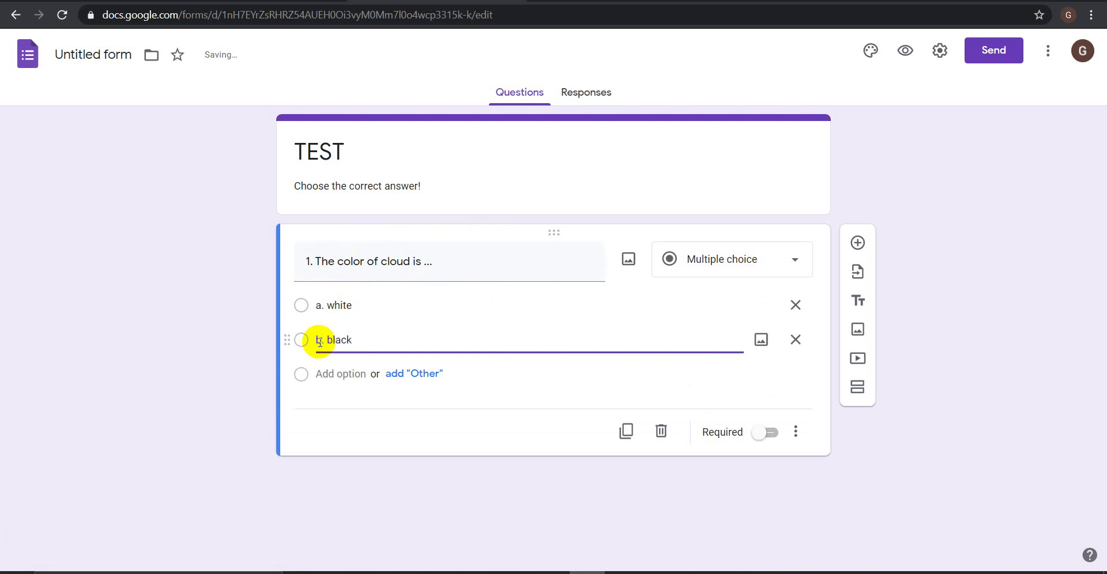
click(334, 374)
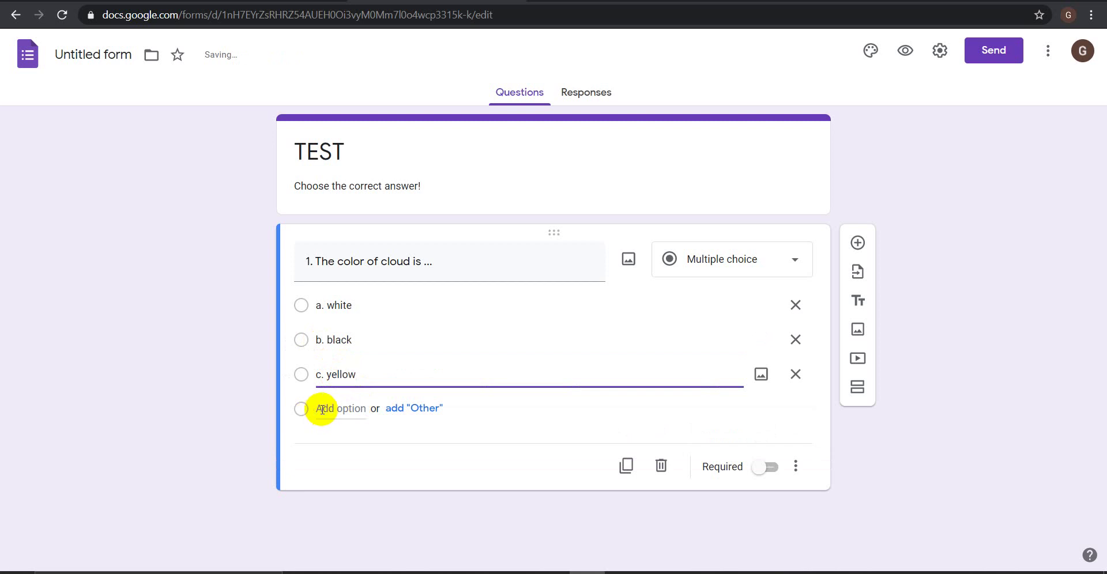
click(323, 410)
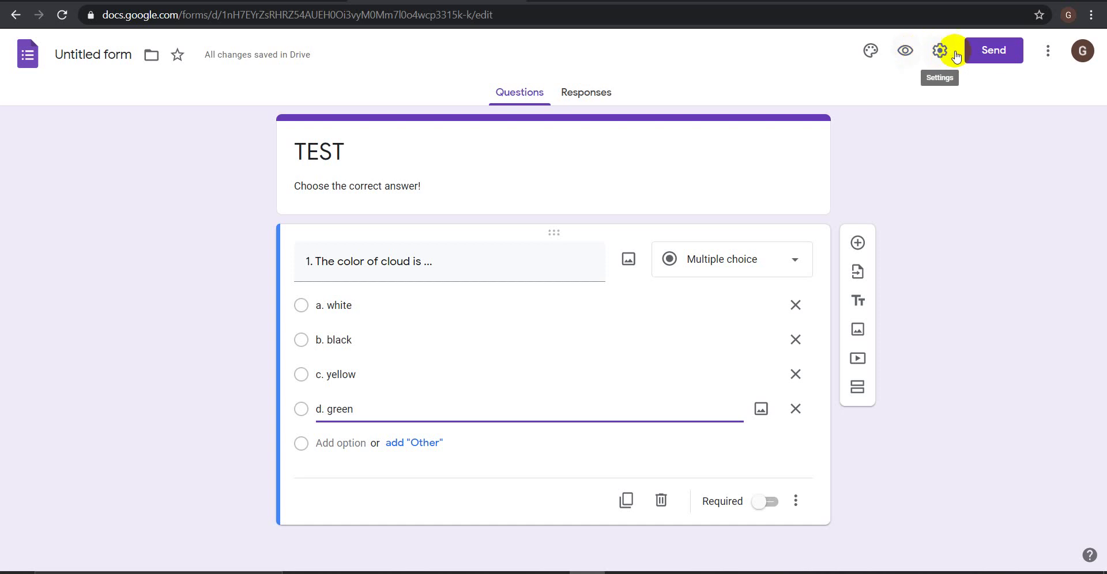
- Turn the form into a quiz in its settings, keeping grades released immediately after each submission, and save
click(935, 54)
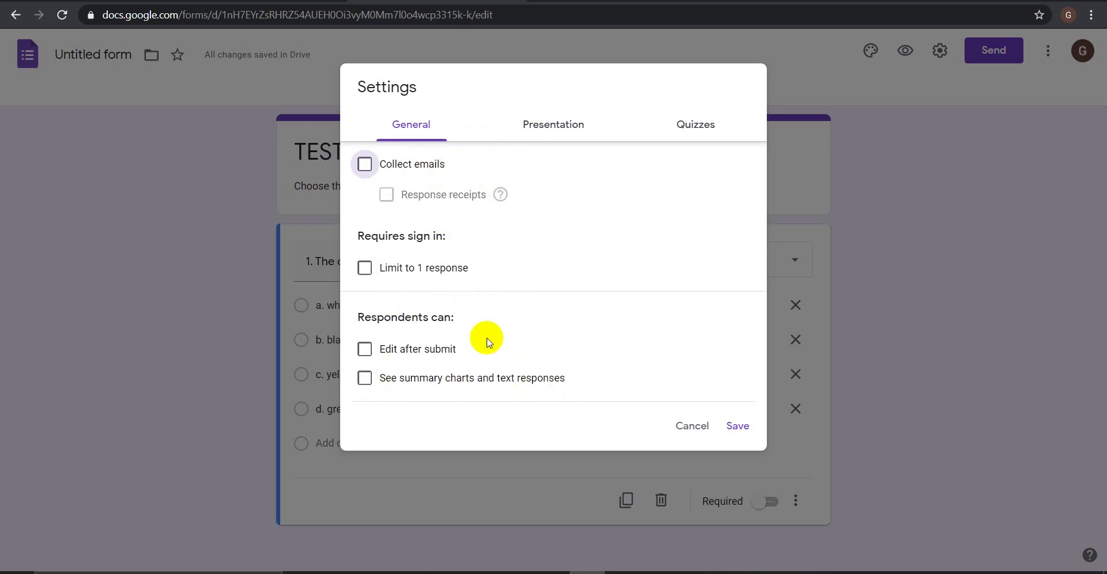
click(541, 125)
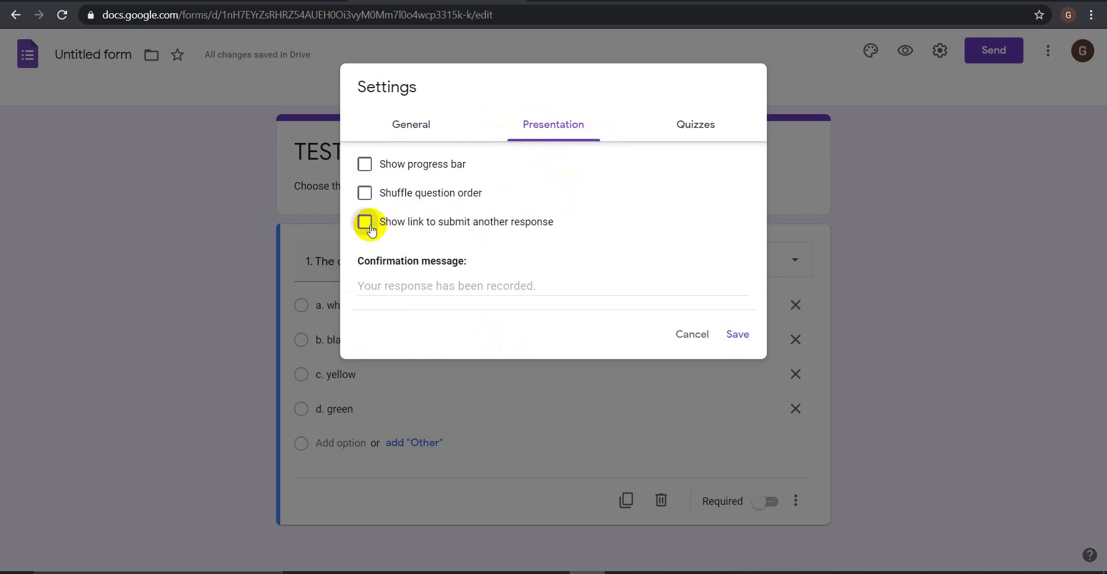
click(689, 123)
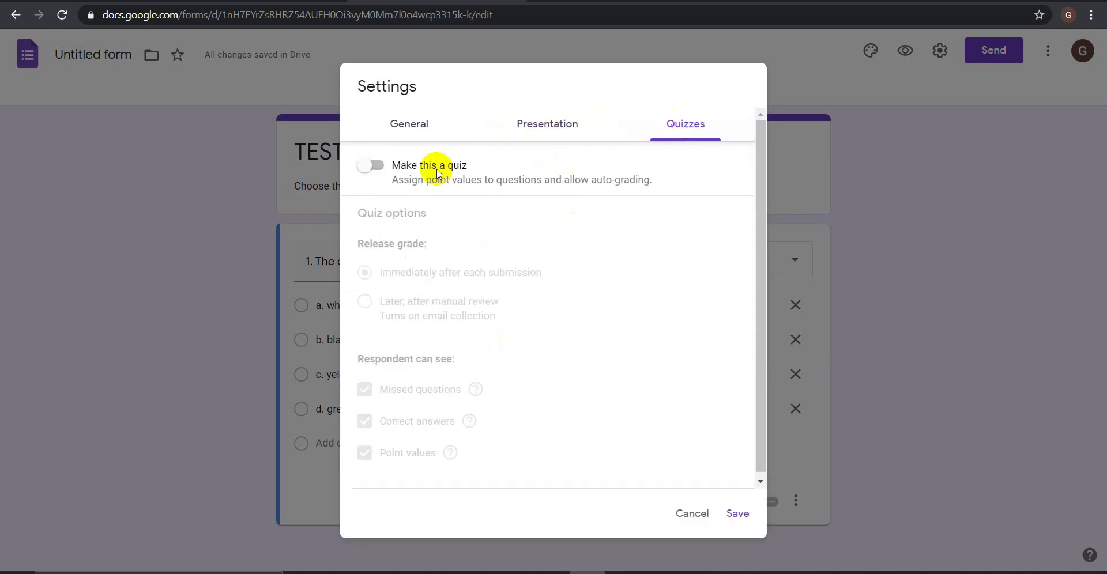
click(389, 167)
click(367, 168)
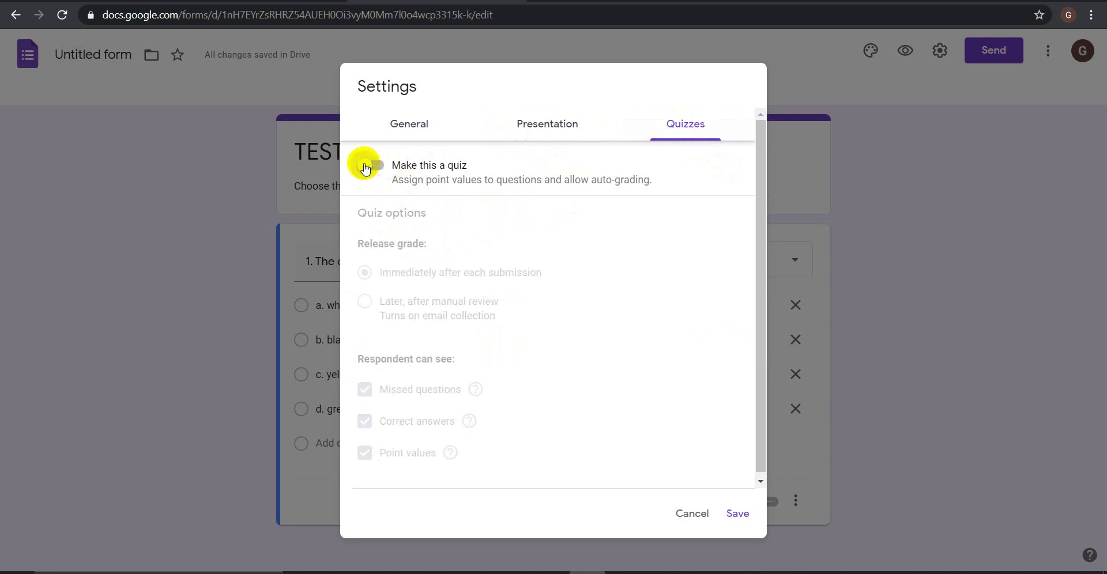
click(375, 169)
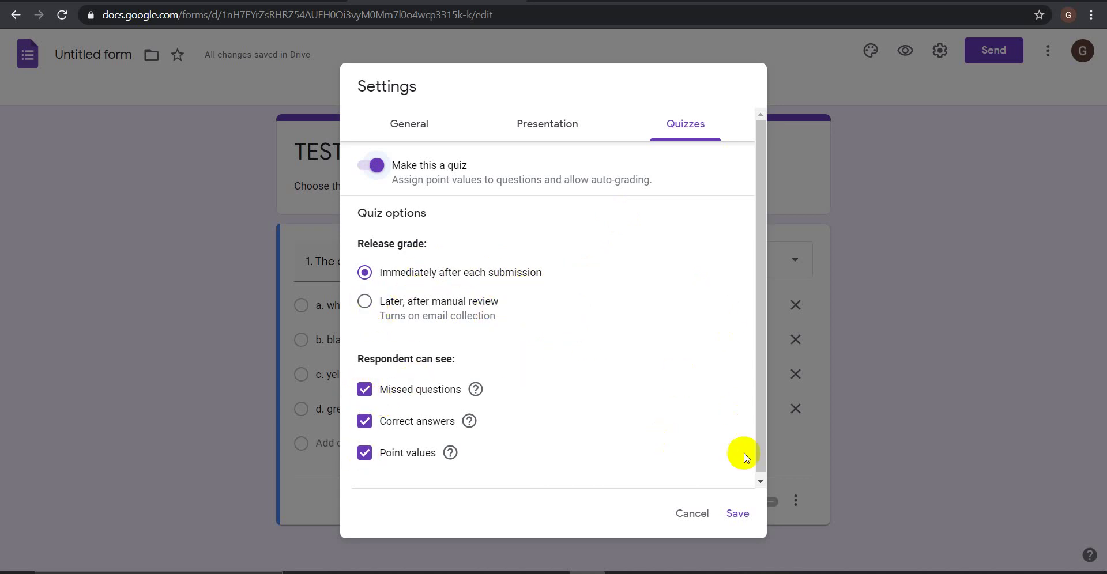
click(735, 522)
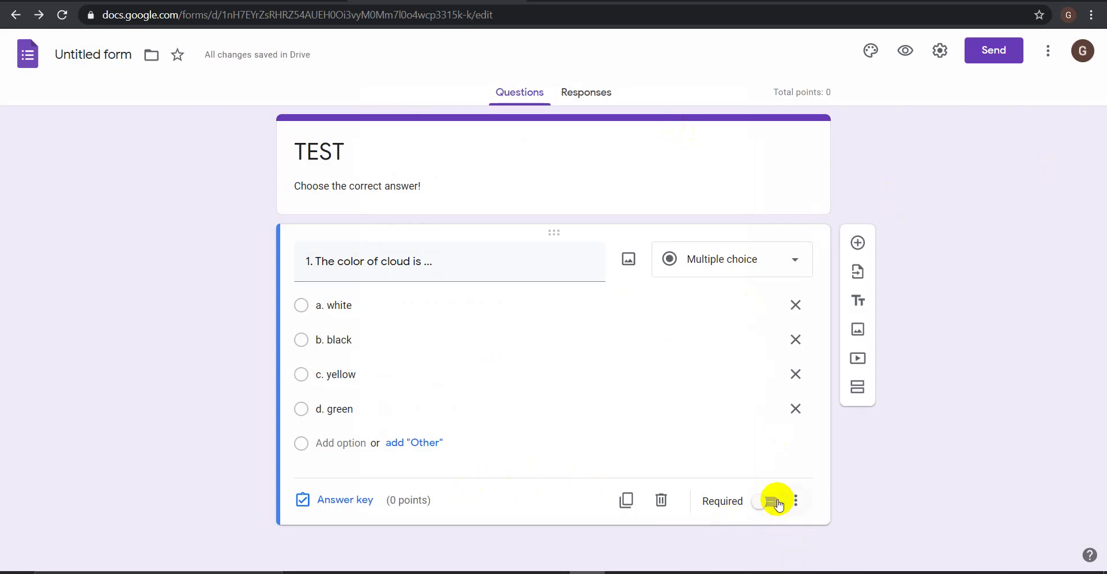
- Set the first question's answer key to "a. white" and make it worth 5 points
click(338, 500)
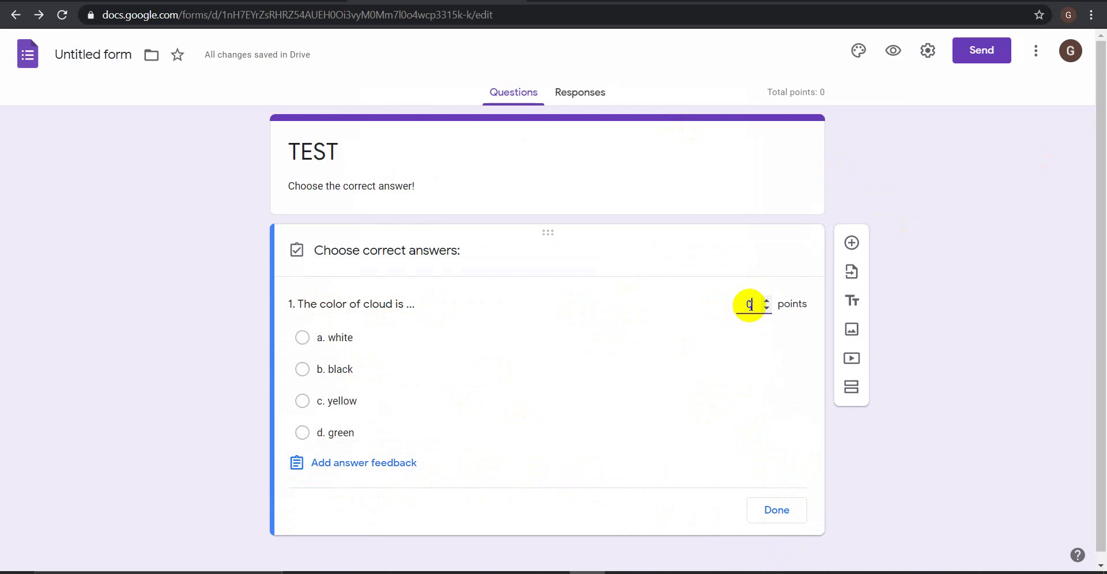
drag(751, 305, 679, 308)
click(303, 340)
click(776, 511)
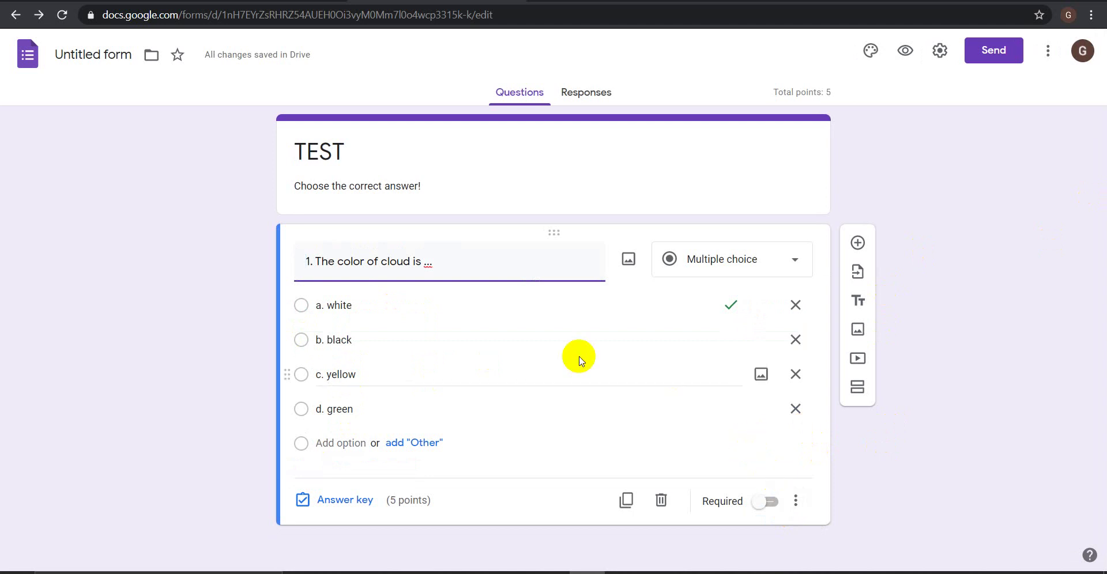
- Add a second question below the cloud color question and make the cloud color question required
click(857, 244)
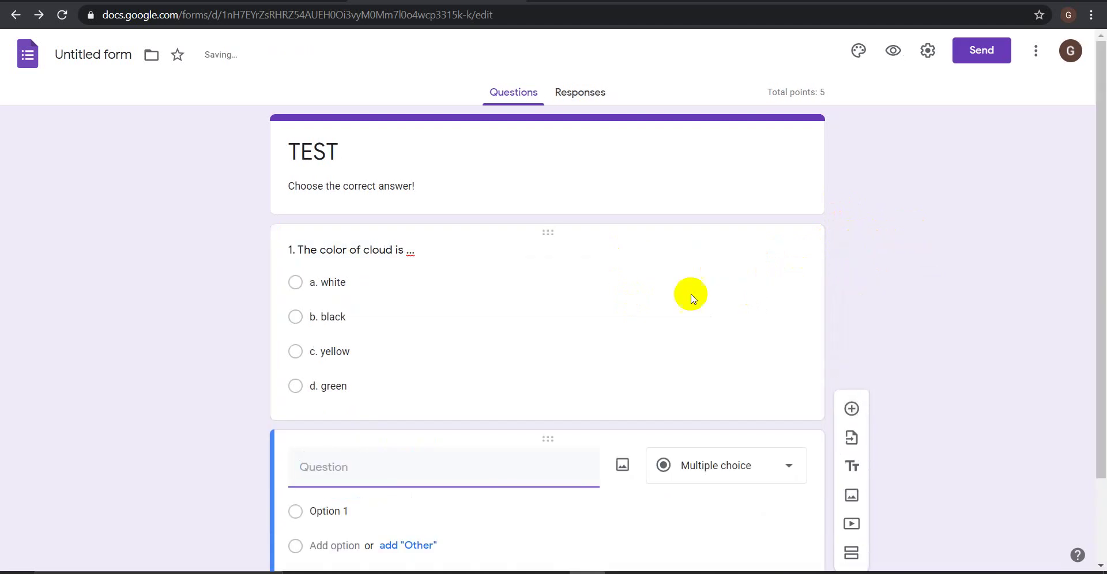
click(426, 303)
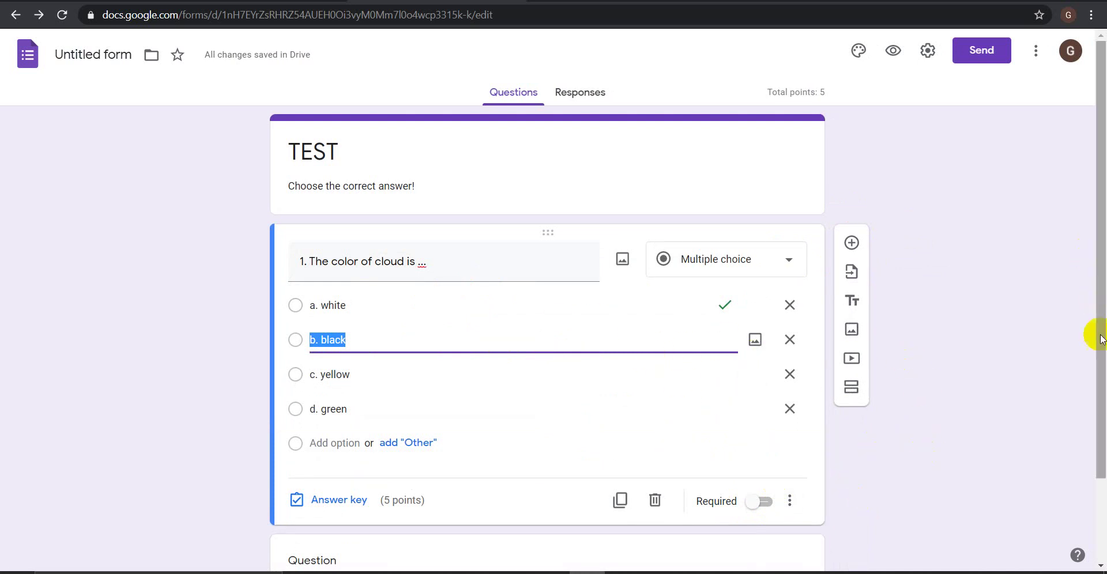
click(767, 505)
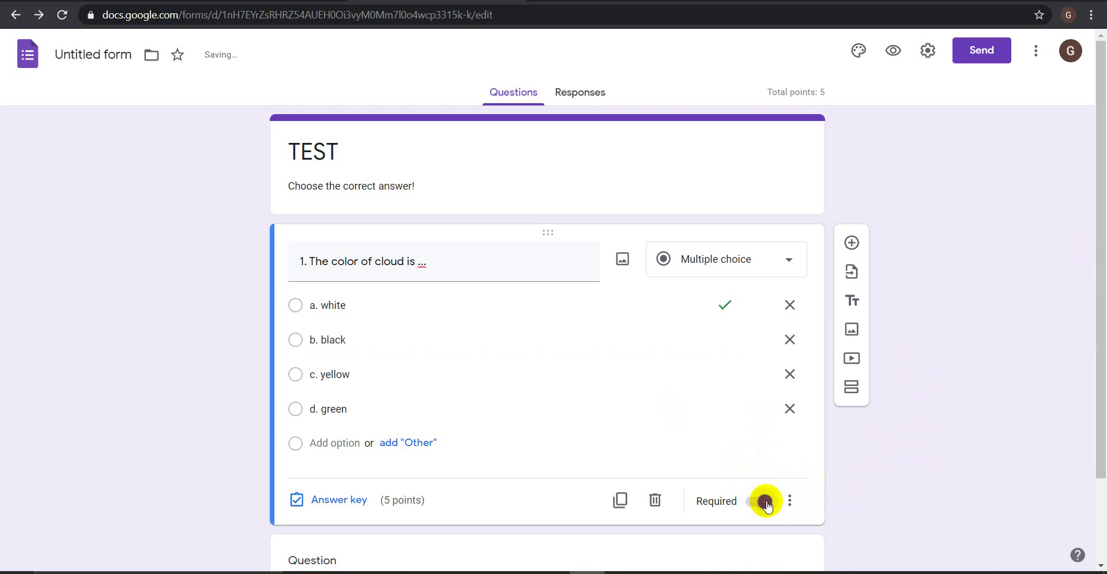
- Set the second question's text to "I ... to school yesterday morning."
drag(1098, 322, 1102, 424)
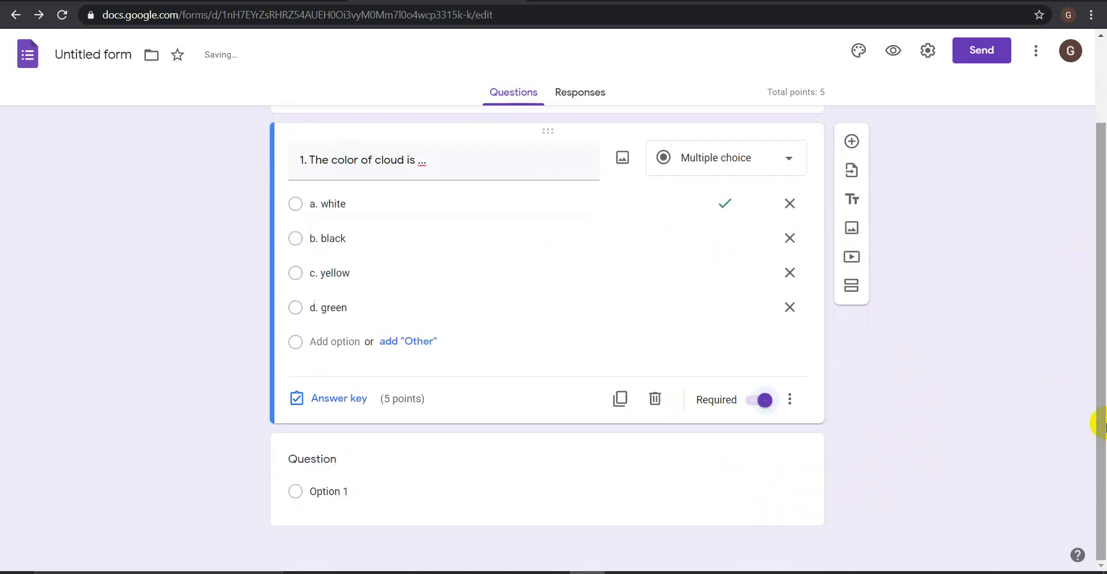
click(354, 493)
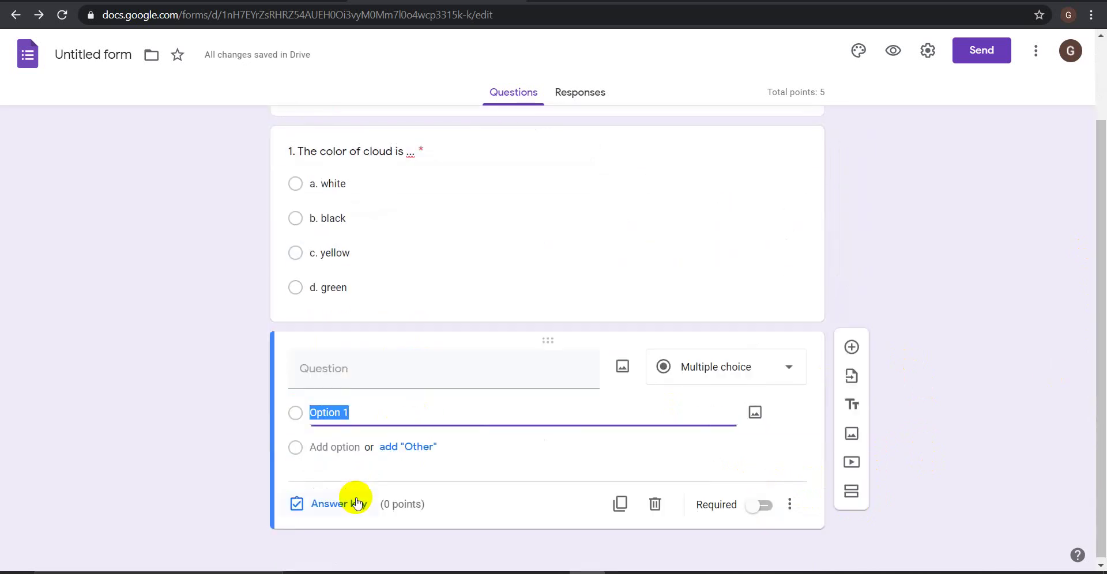
click(335, 368)
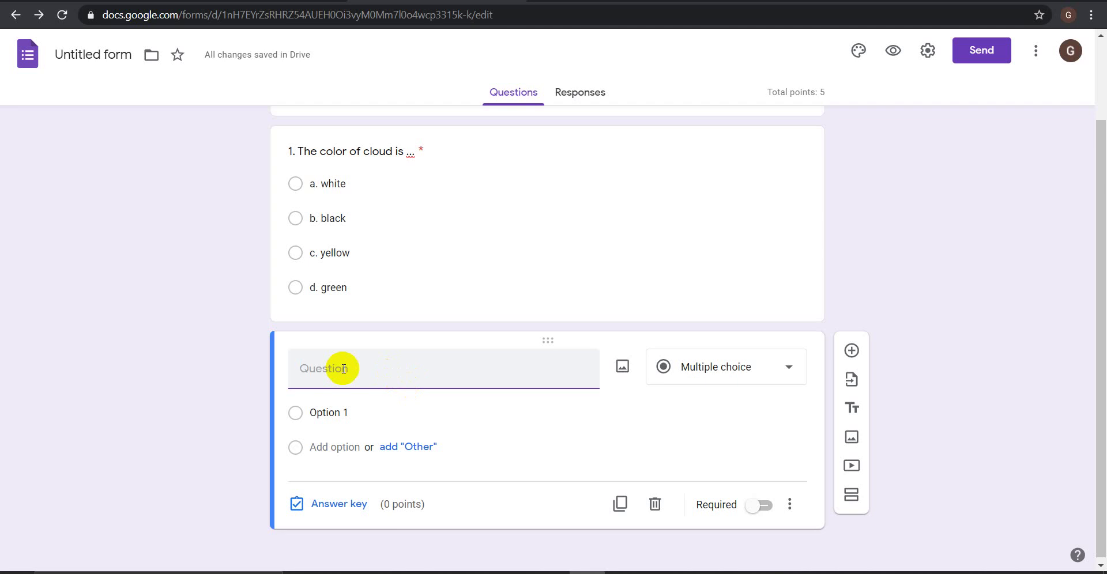
text(i)
key(BackSpace)
text(I)
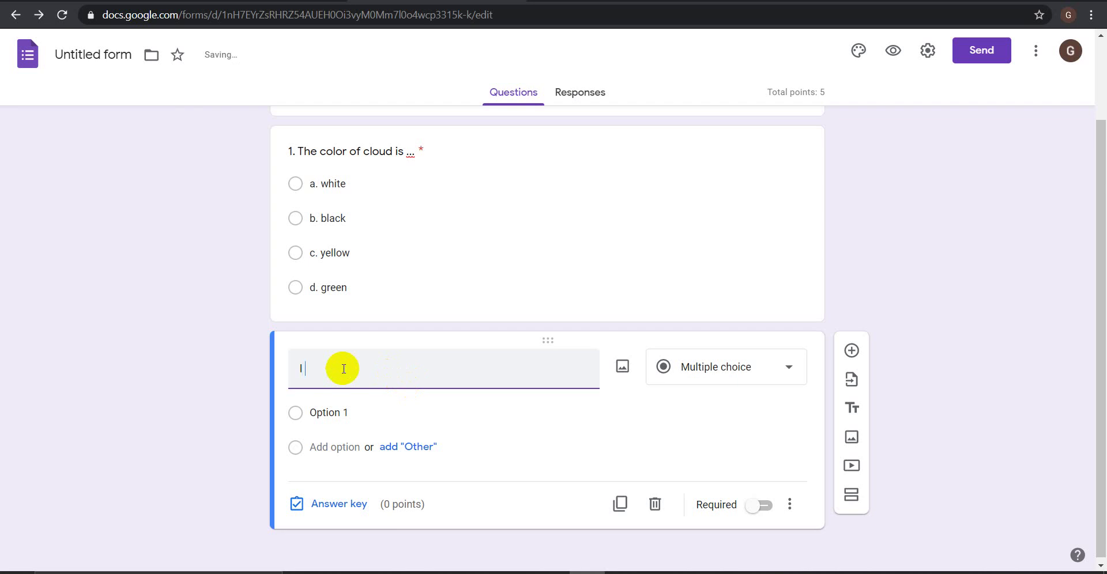
text( ... to school yesterday morning.)
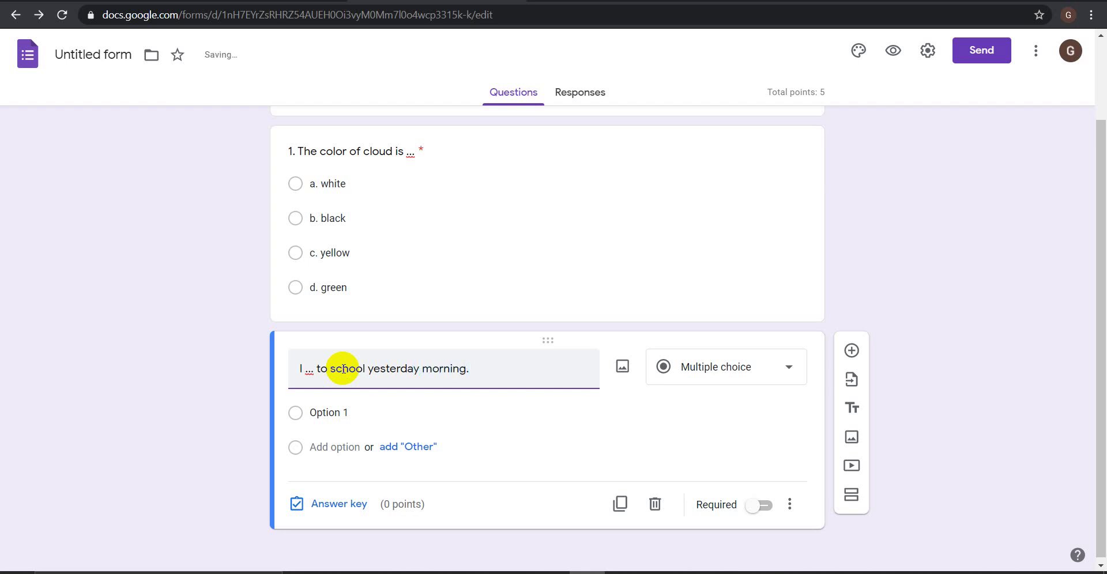
- Give the second question four answer options: "a. do", "b. did", "c. go" and "d. went"
click(365, 412)
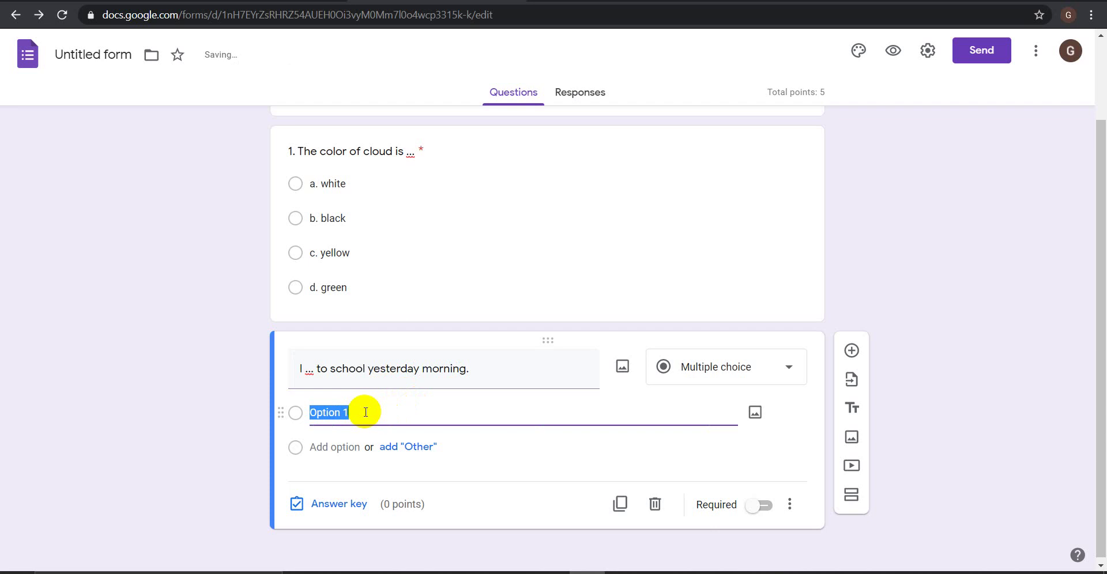
text(a. do)
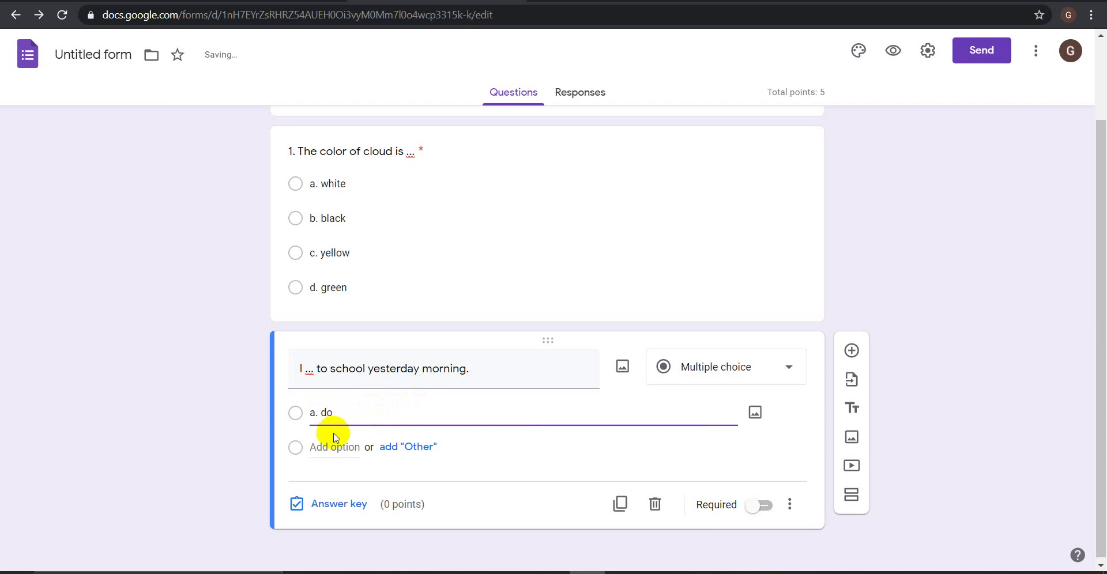
click(319, 447)
text(b. did)
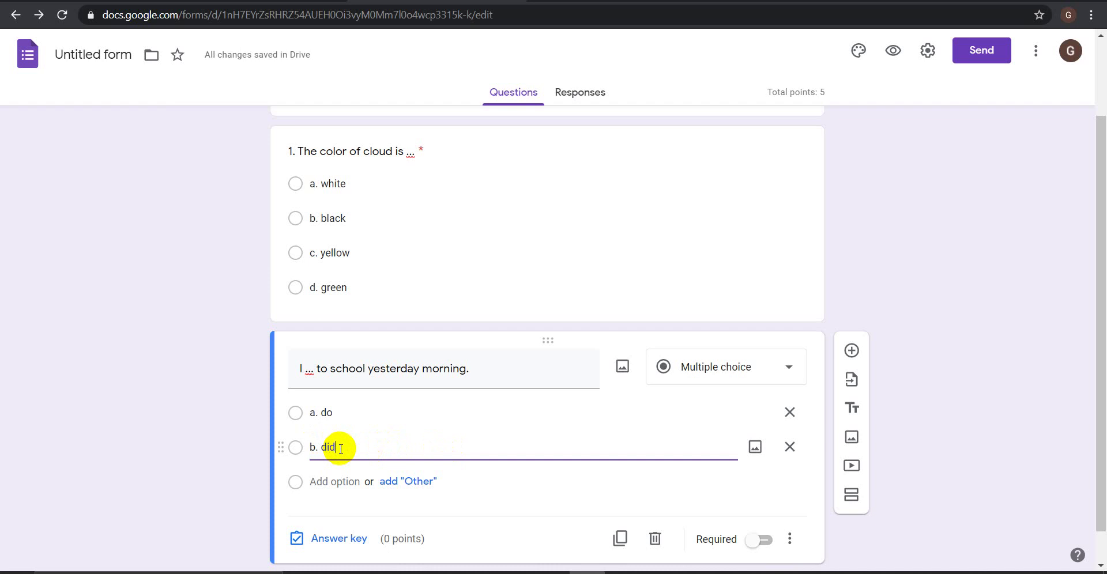
click(335, 482)
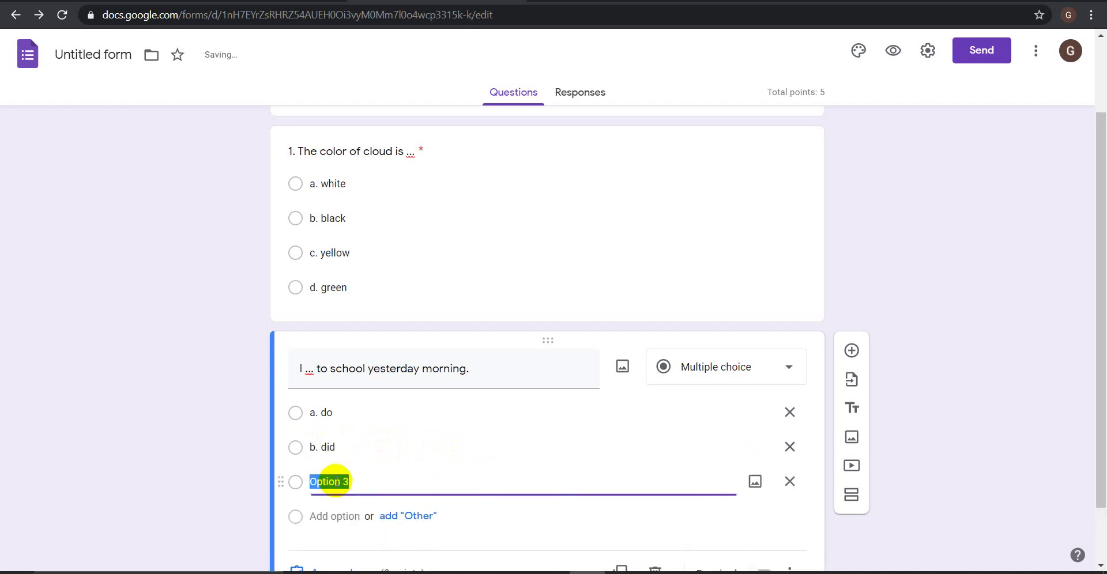
text(c. go)
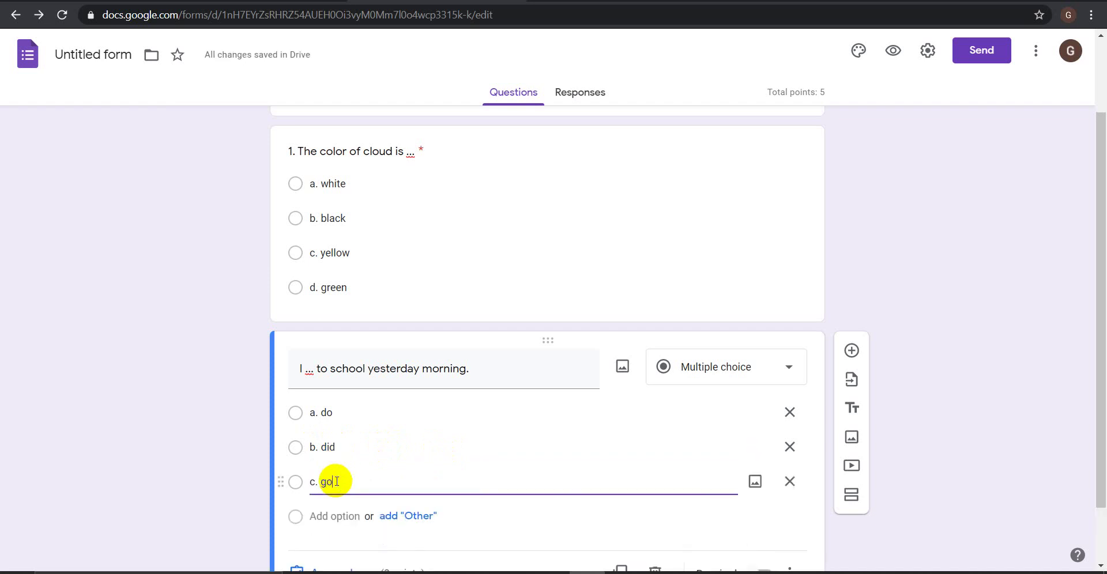
click(323, 516)
text(d. went)
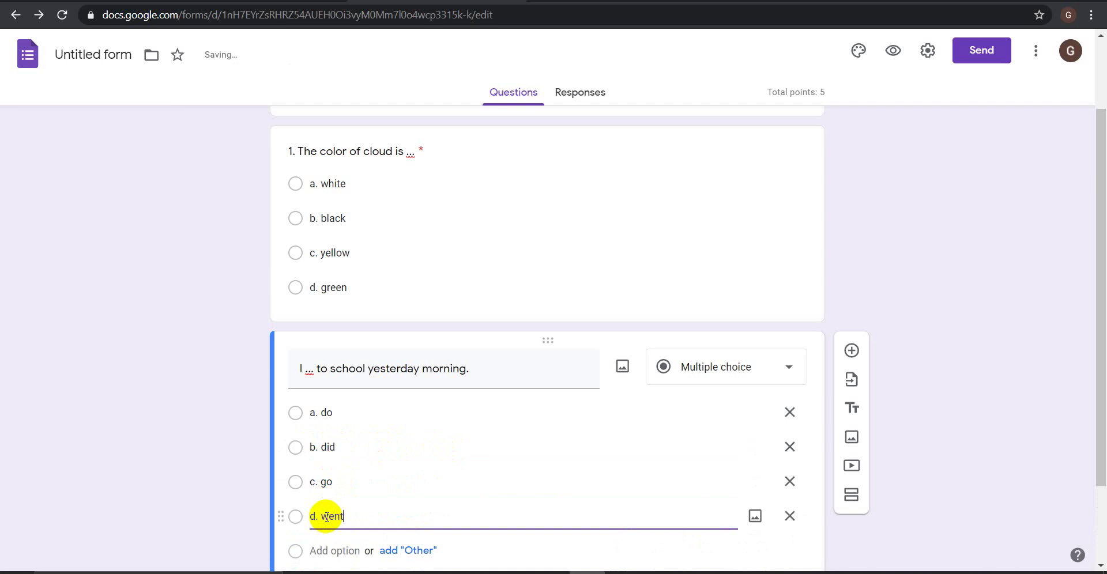
- Make the second question, about going to school, required
drag(1100, 330, 1099, 427)
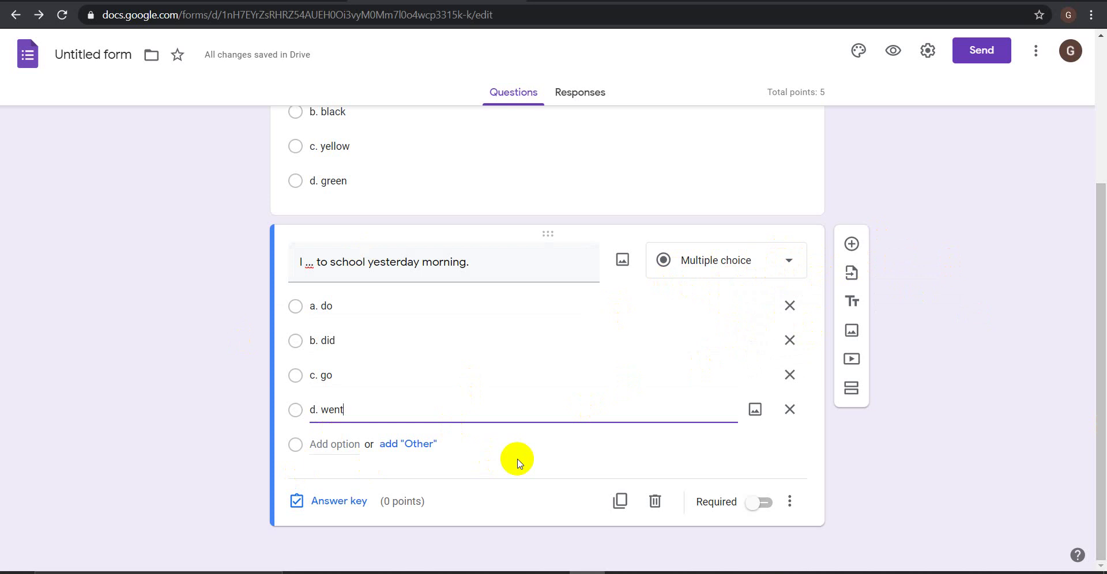
click(760, 507)
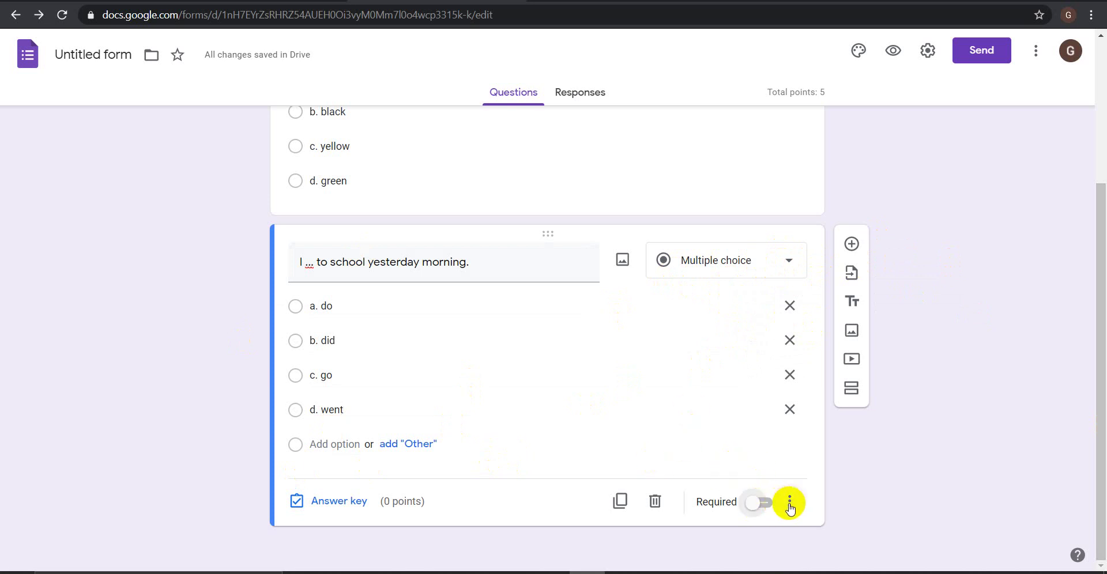
click(759, 508)
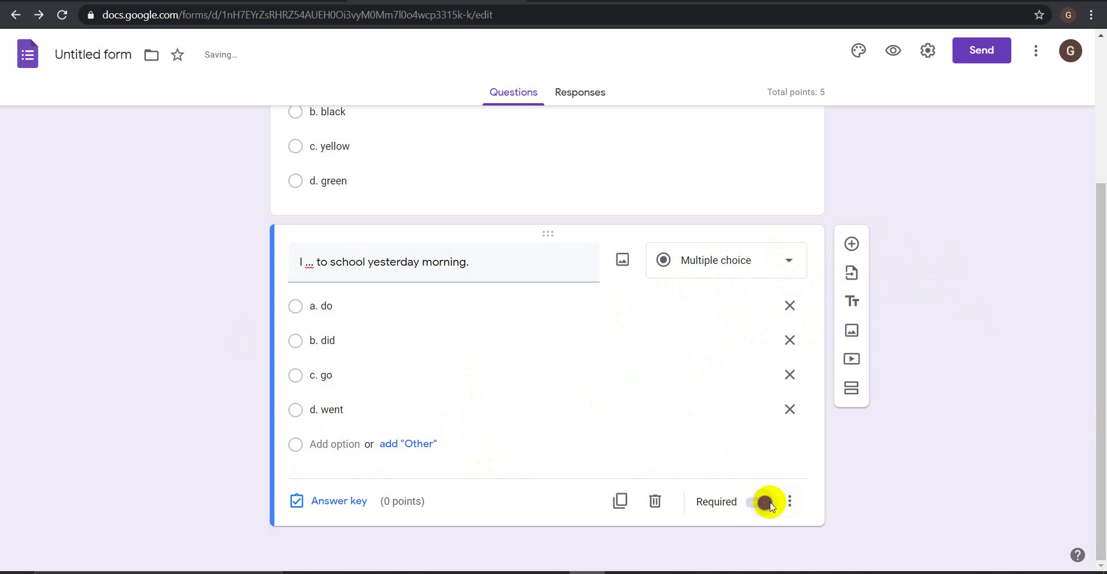
- Set the second question's answer key to "d. went" and make it worth 5 points
click(298, 499)
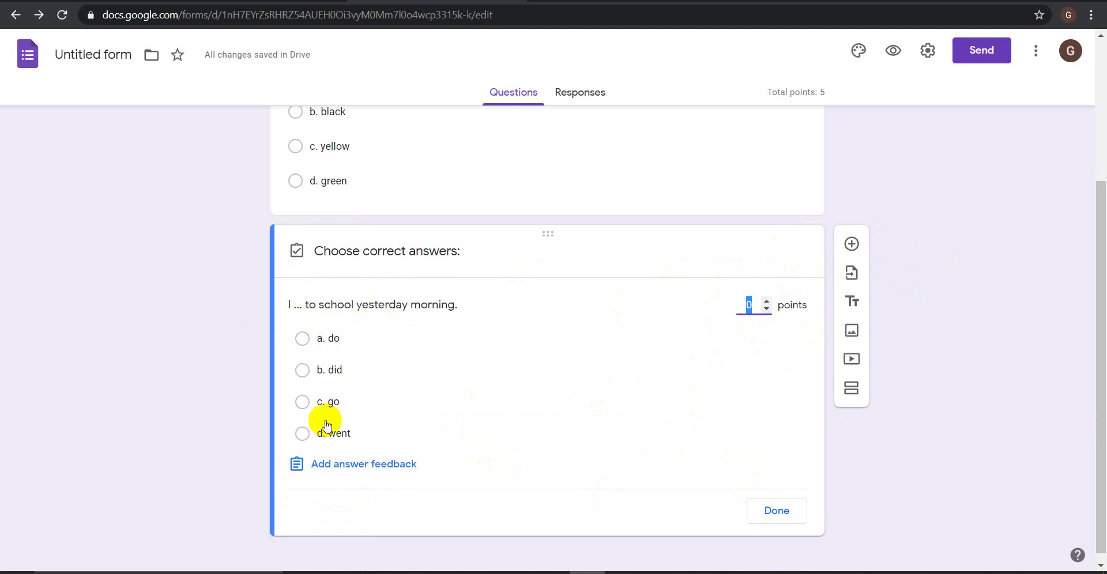
click(300, 434)
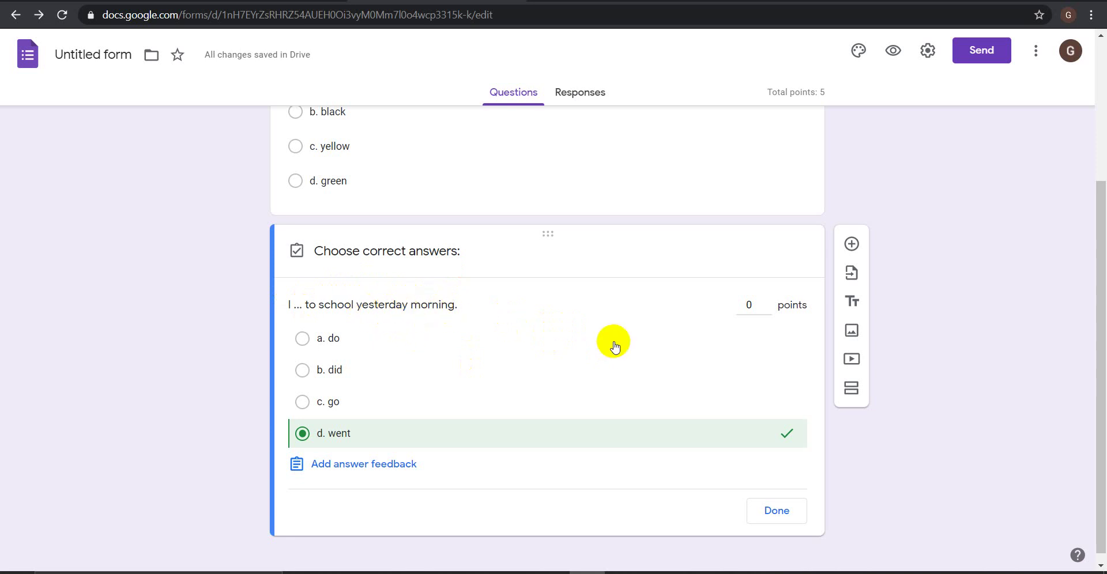
drag(757, 306, 734, 306)
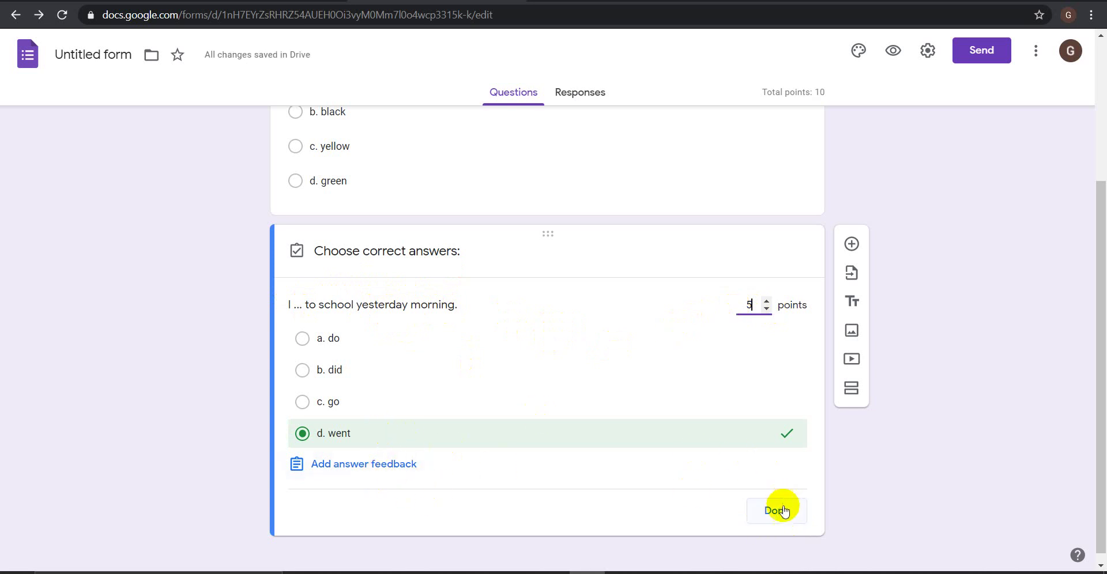
click(797, 524)
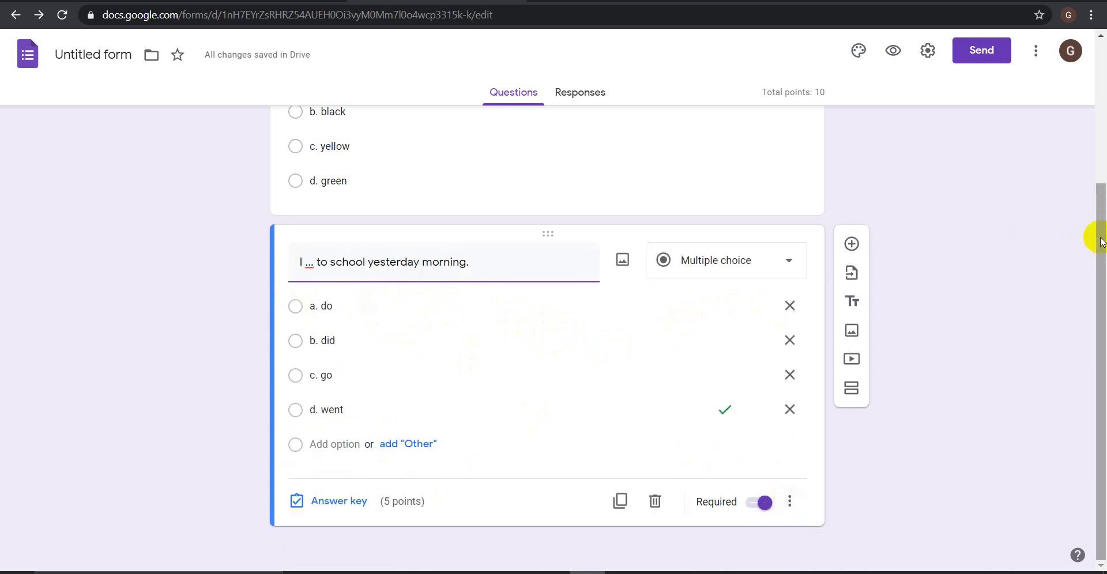
- Add the number "2." in front of the second question's text
drag(1100, 238, 1096, 191)
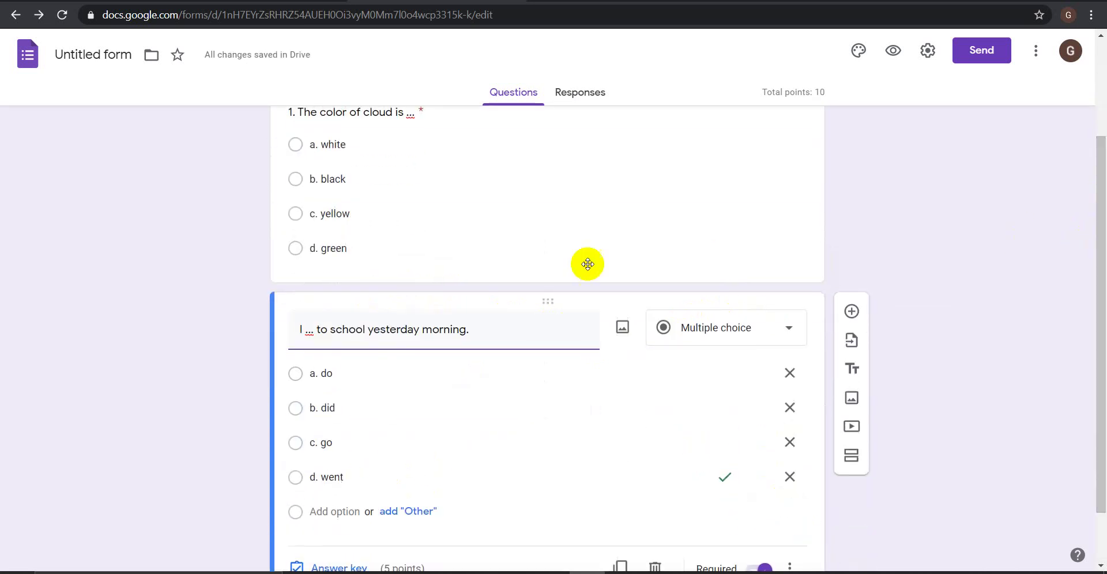
click(300, 332)
text(2.)
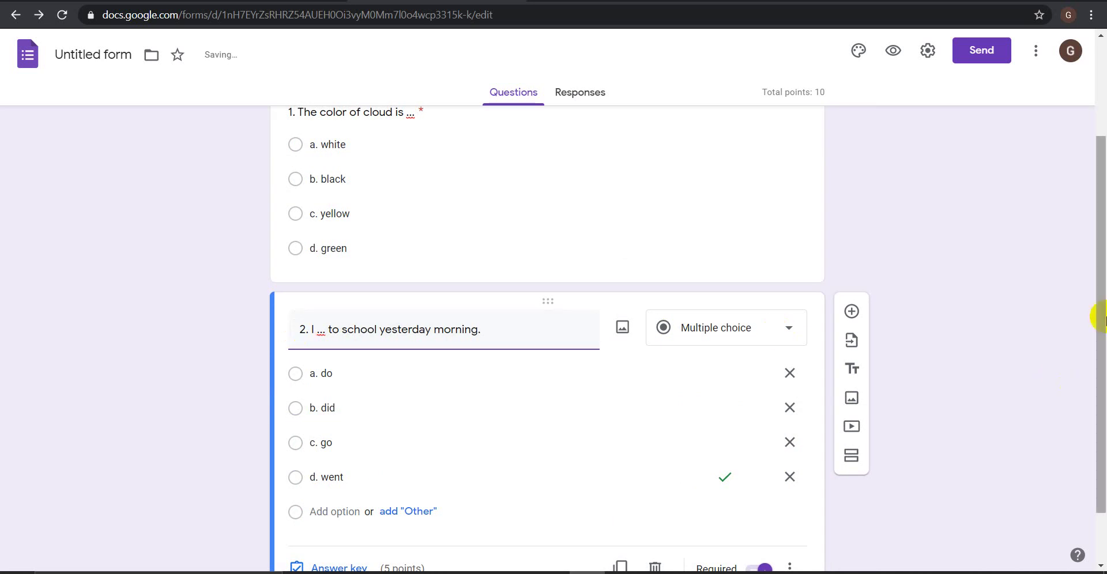
- Add a third question, start its text with "3." and change its type to Short answer
scroll(1098, 323, down, 2)
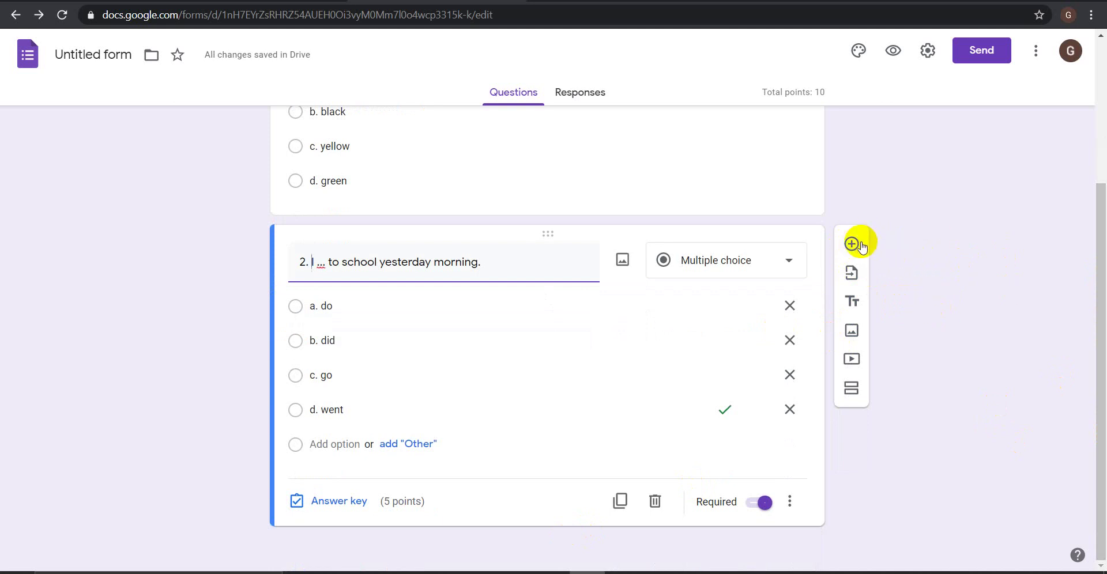
click(851, 245)
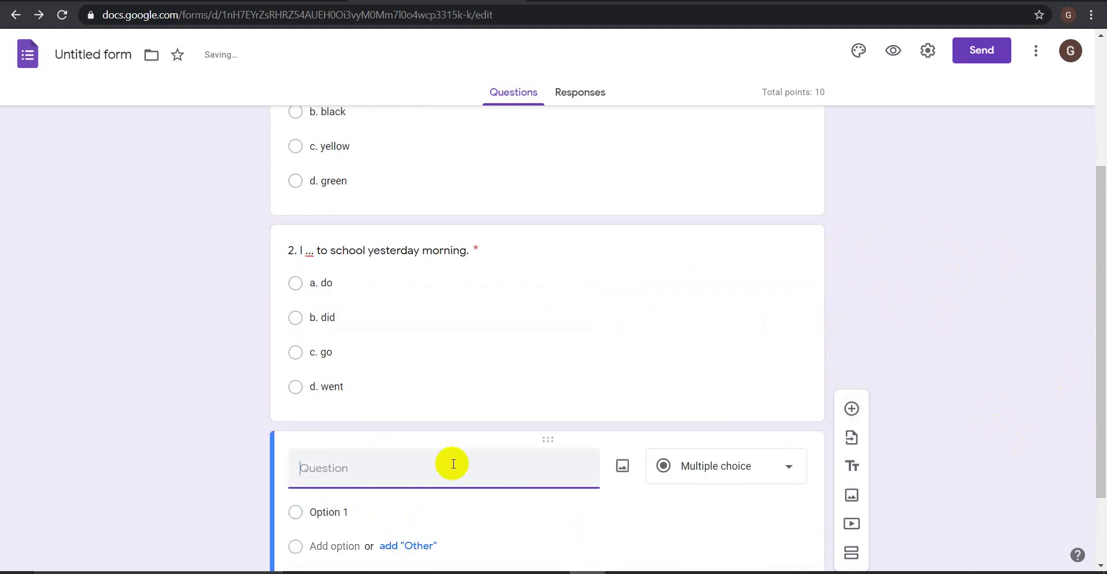
text(3.)
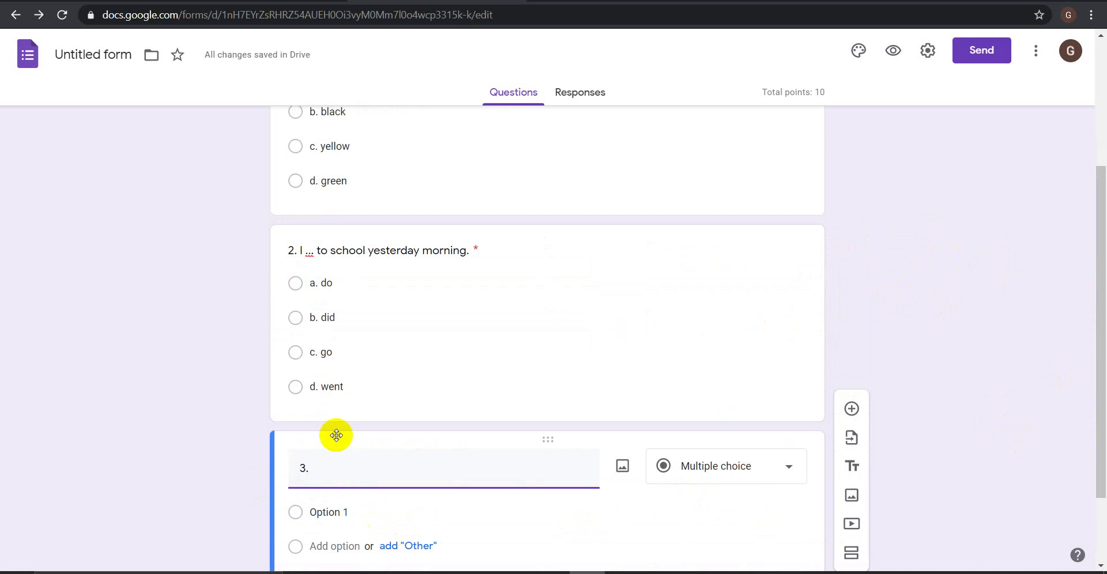
click(787, 467)
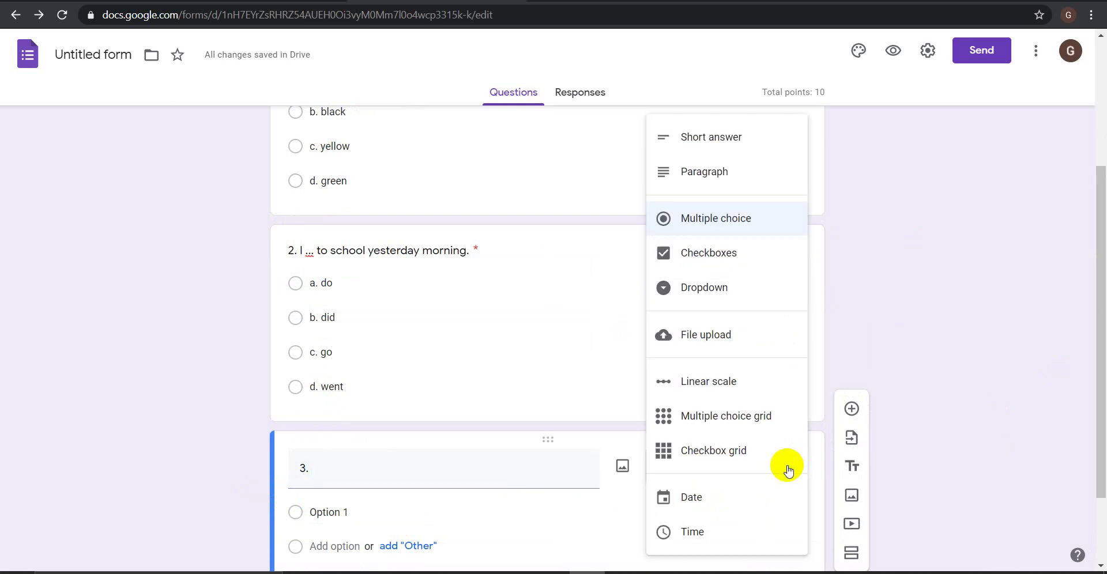
click(725, 139)
- Complete the third question's text so it reads "3. My father ... a teacher."
click(358, 469)
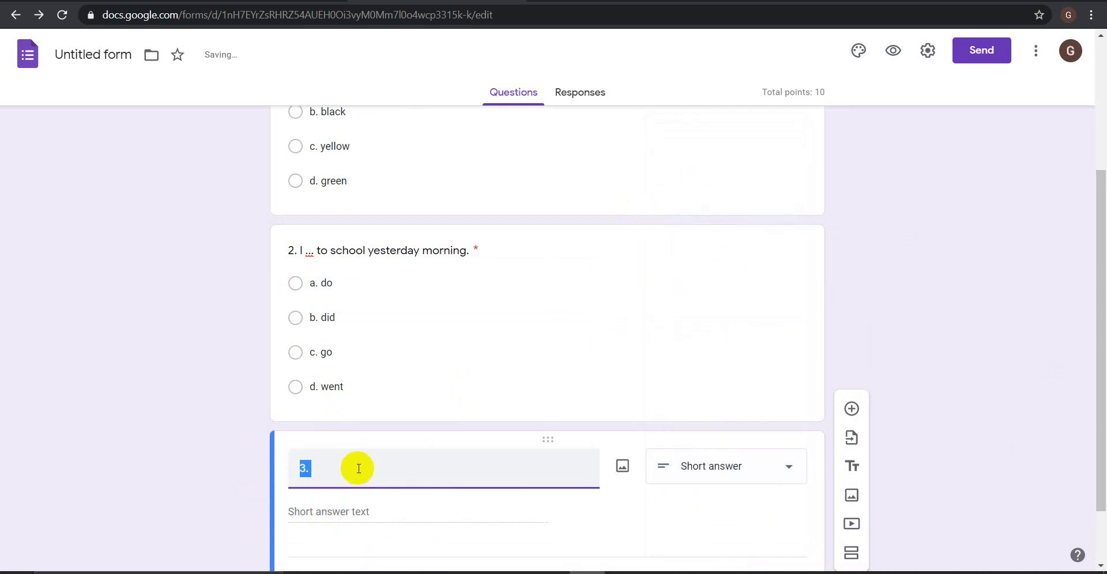
click(358, 468)
text(fat)
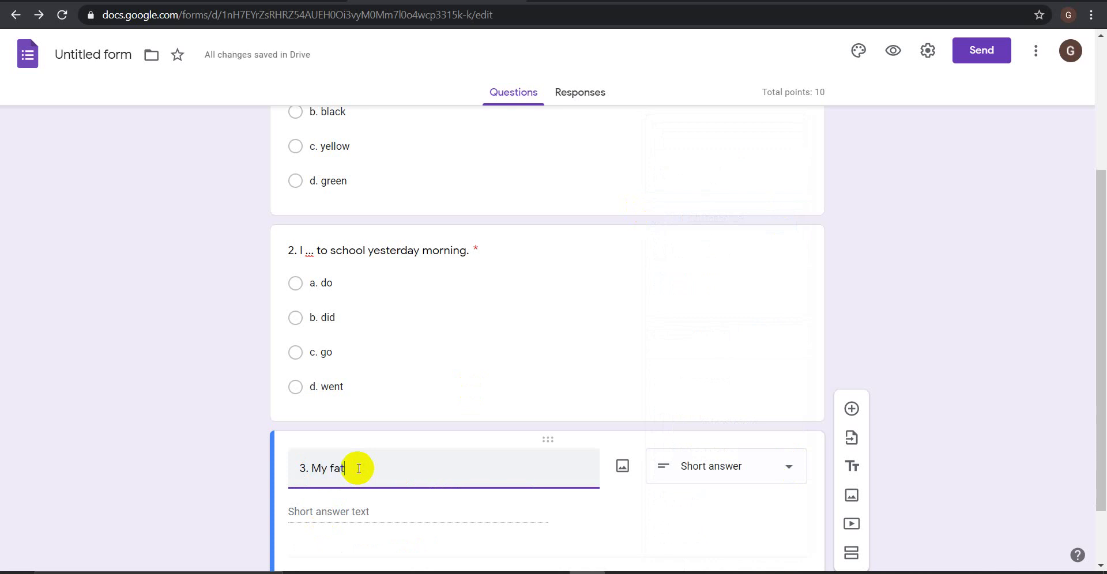
text(her ... a teacher.)
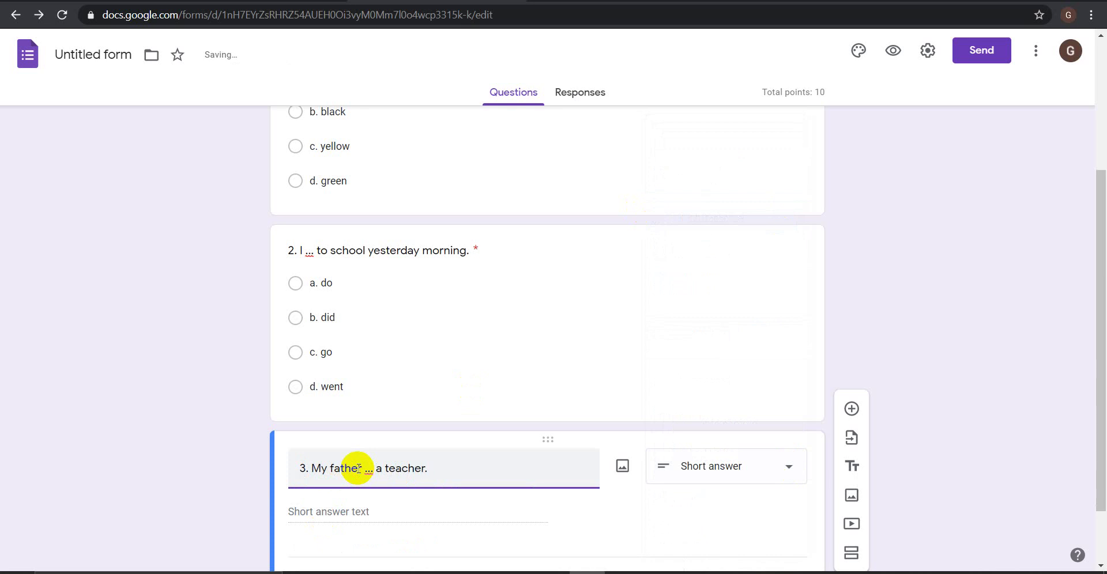
- Make the third question, "3. My father ... a teacher.", required
drag(1095, 309, 1100, 403)
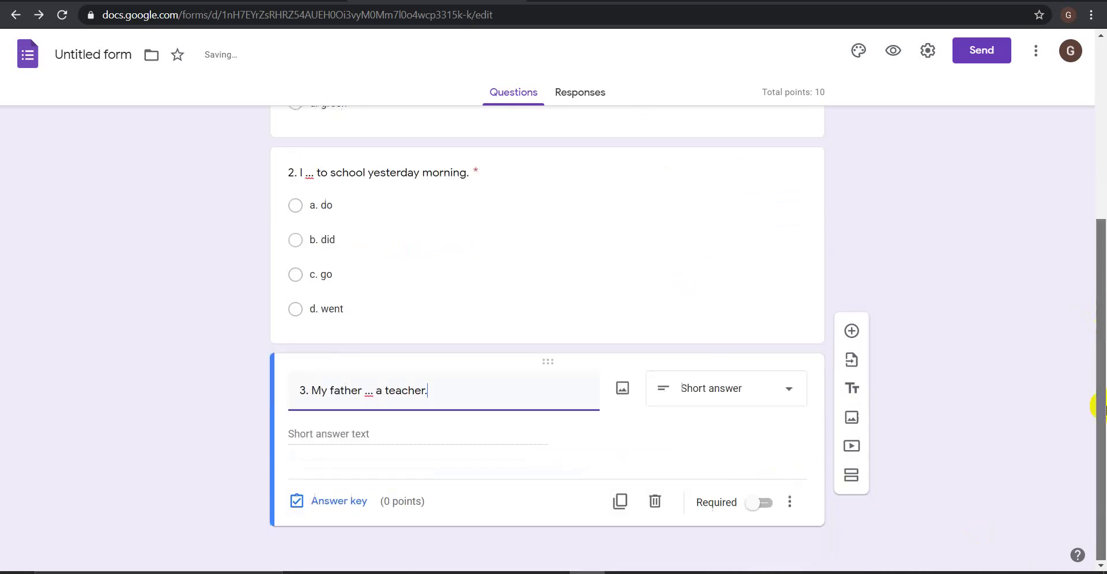
click(367, 436)
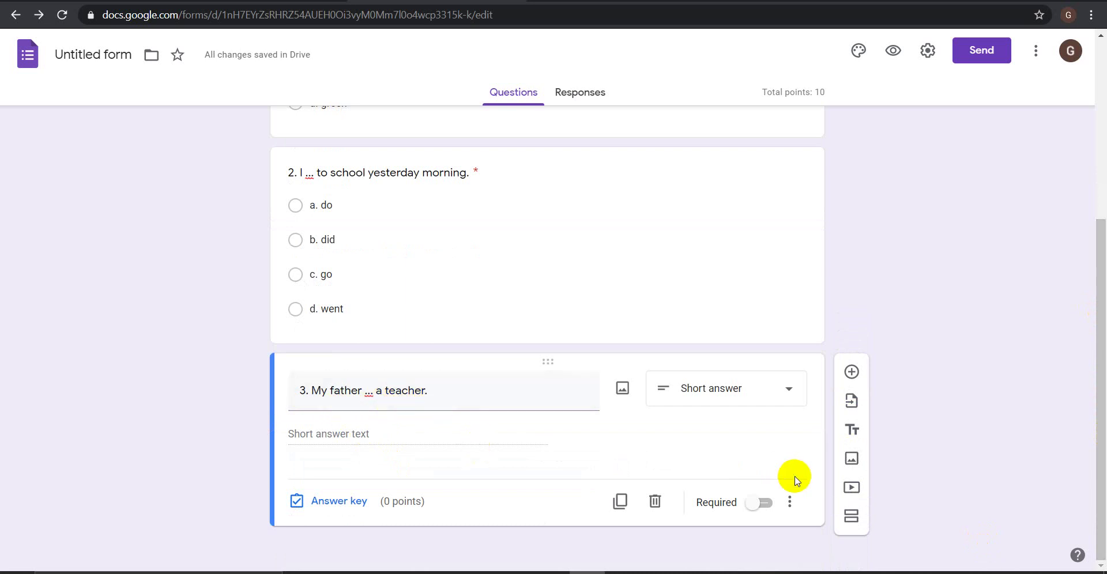
click(762, 503)
- Open the third question's answer key, examine its points and correct-answer settings, and close it without entering anything
click(382, 501)
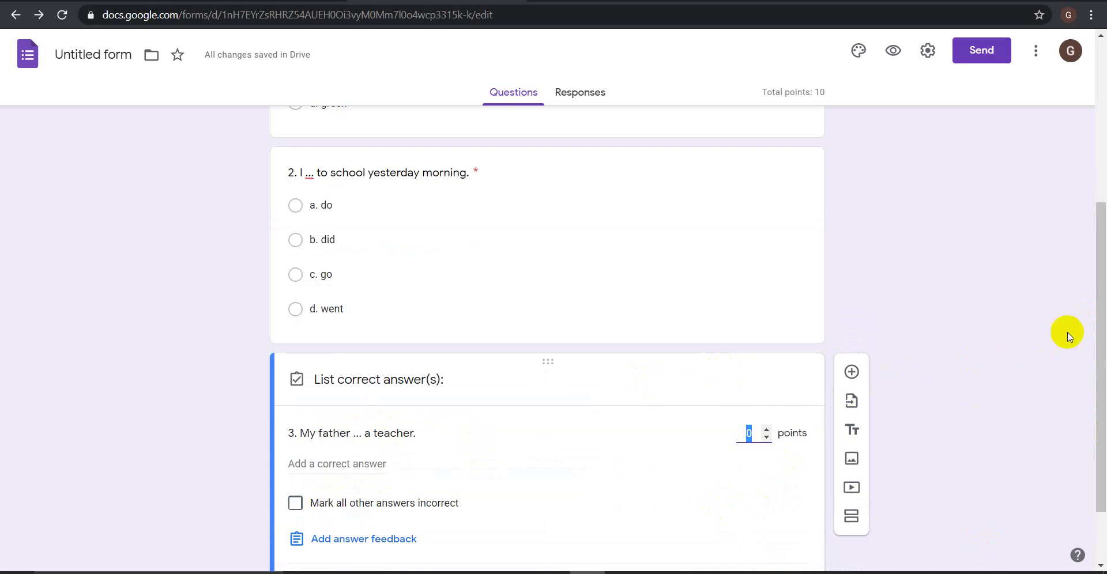
drag(1095, 307, 1104, 420)
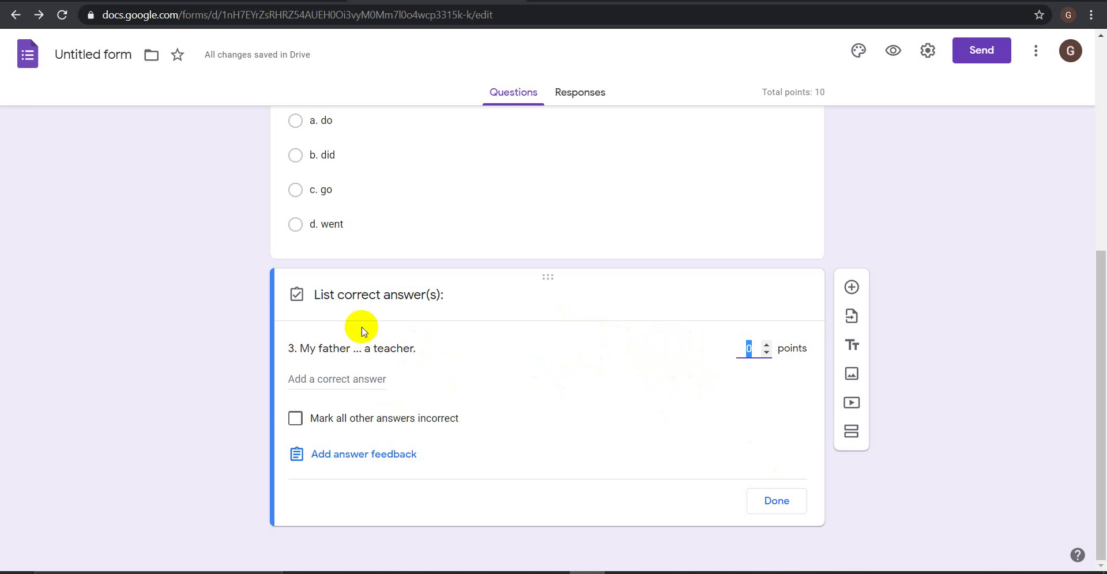
click(523, 355)
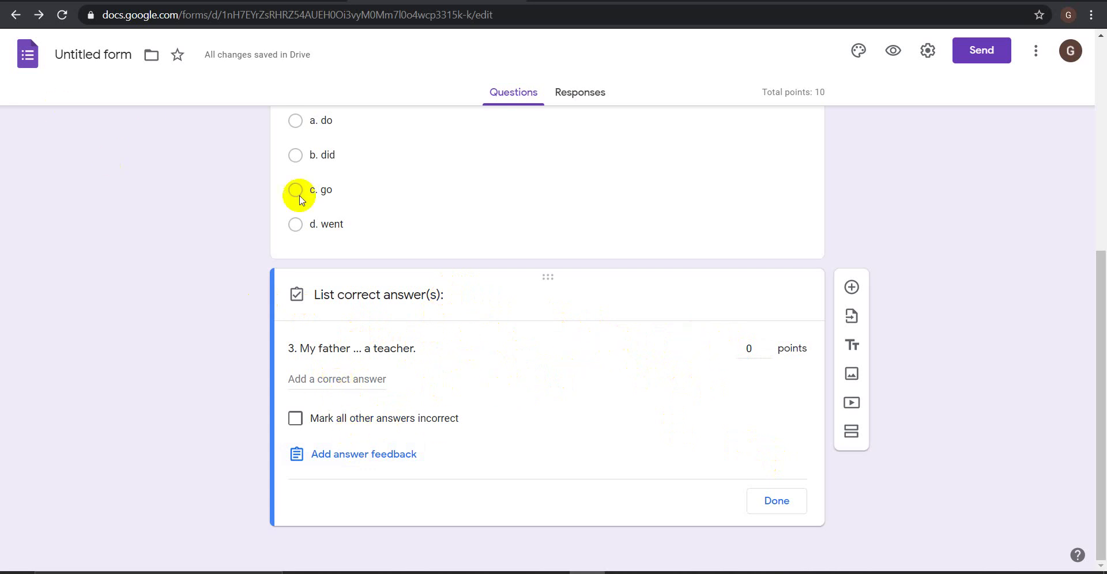
click(582, 192)
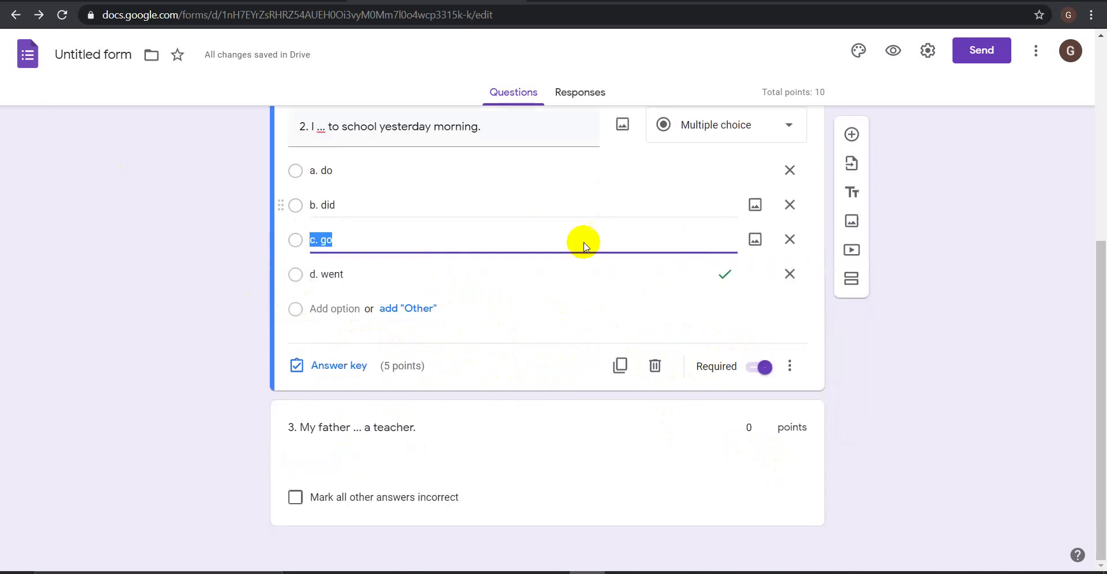
click(541, 457)
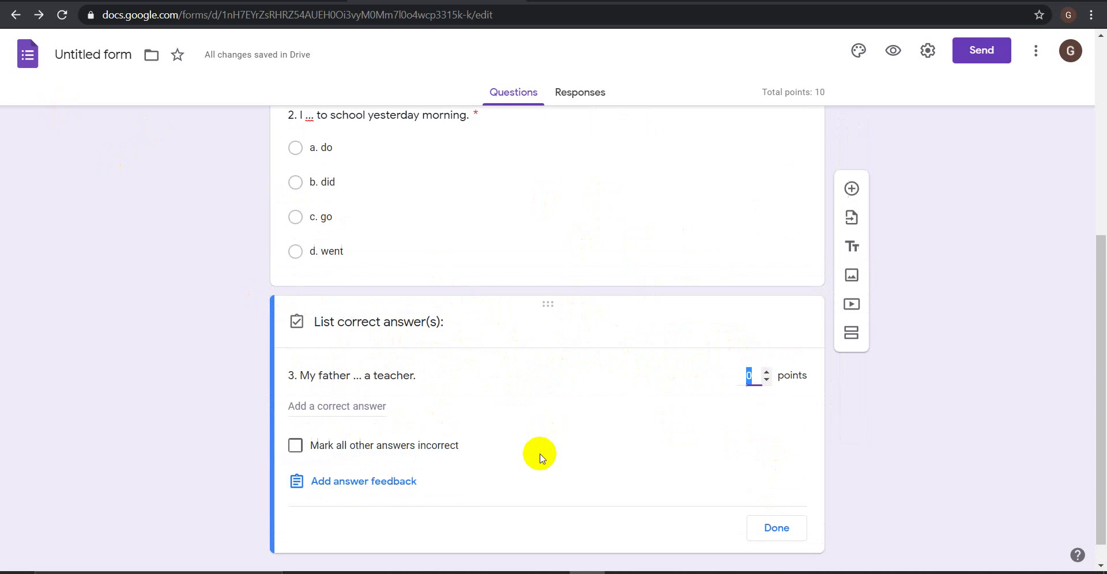
click(782, 529)
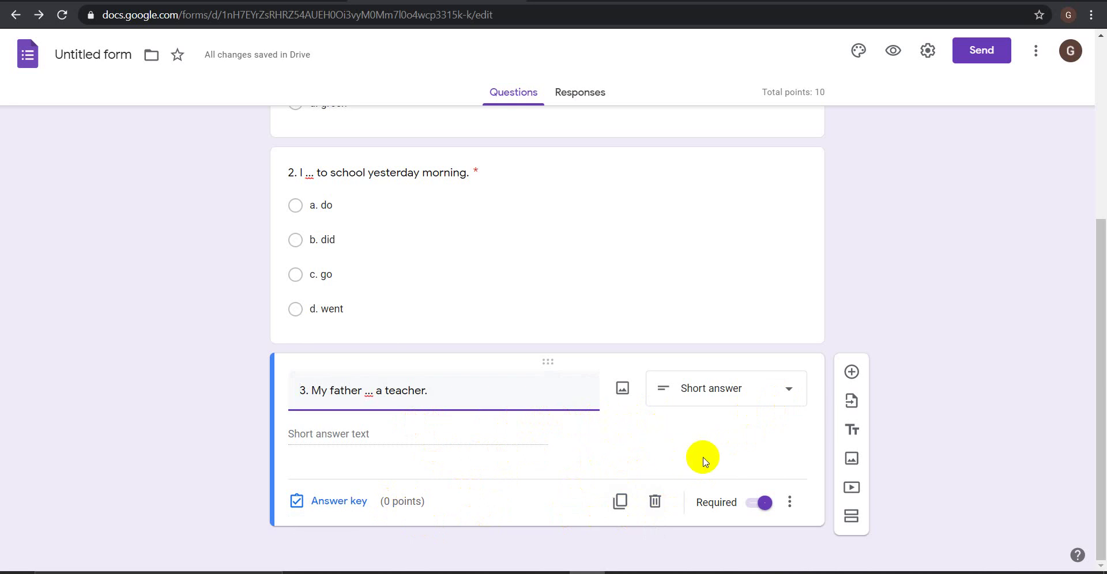
drag(1098, 279, 1099, 203)
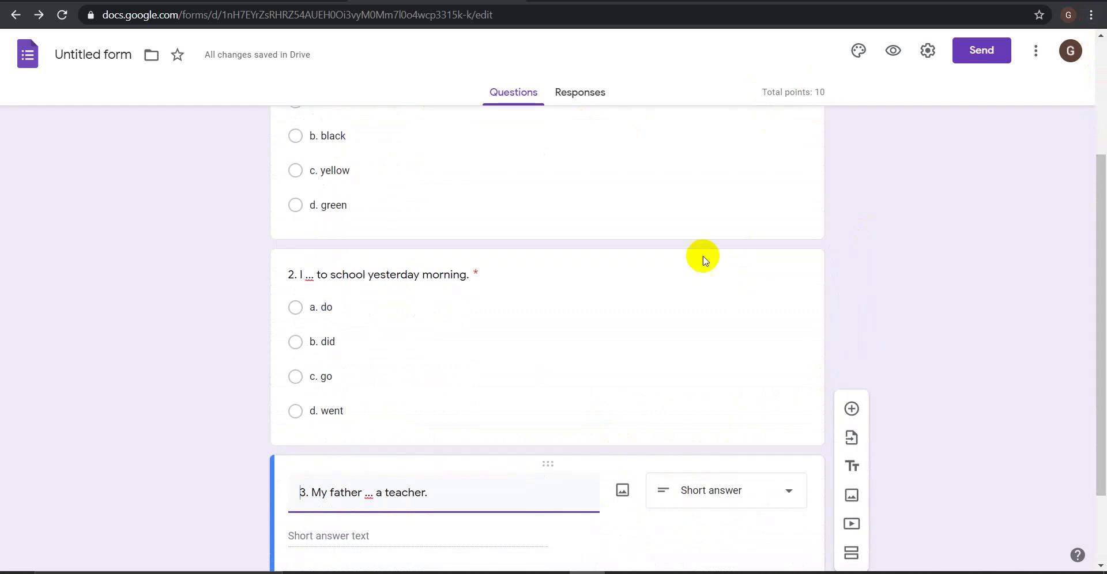
drag(1098, 307, 1091, 25)
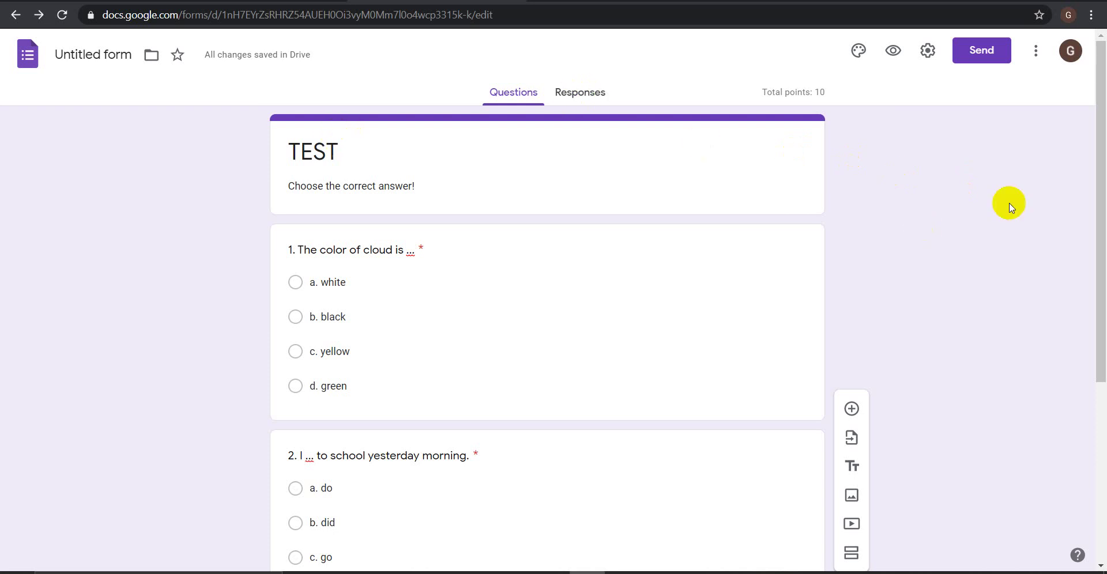
mouse_move(1100, 159)
mouse_down()
mouse_move(1095, 408)
mouse_move(1093, 173)
mouse_up()
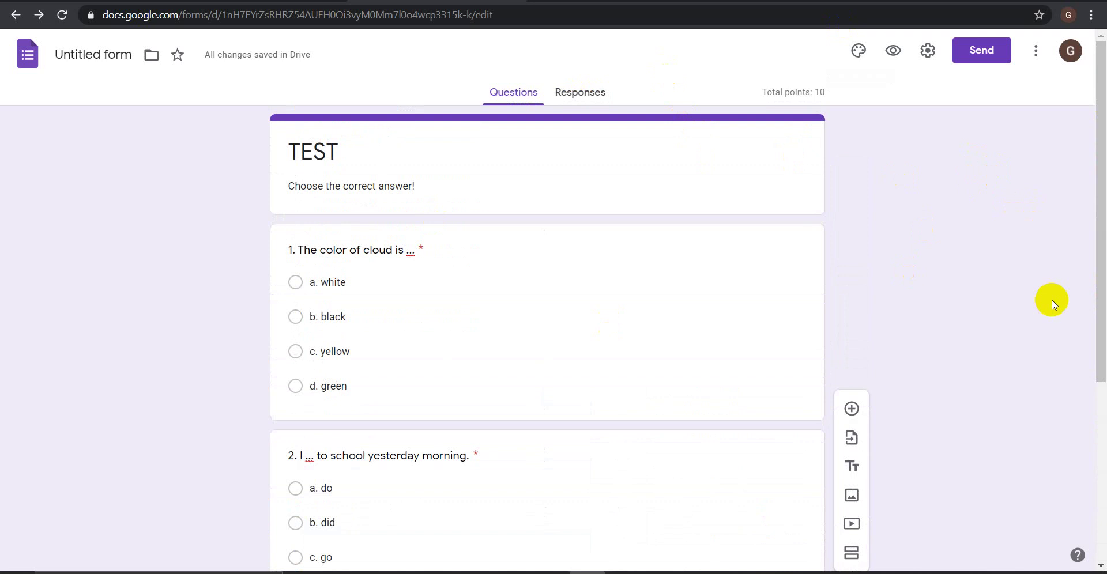
drag(1102, 198, 1097, 247)
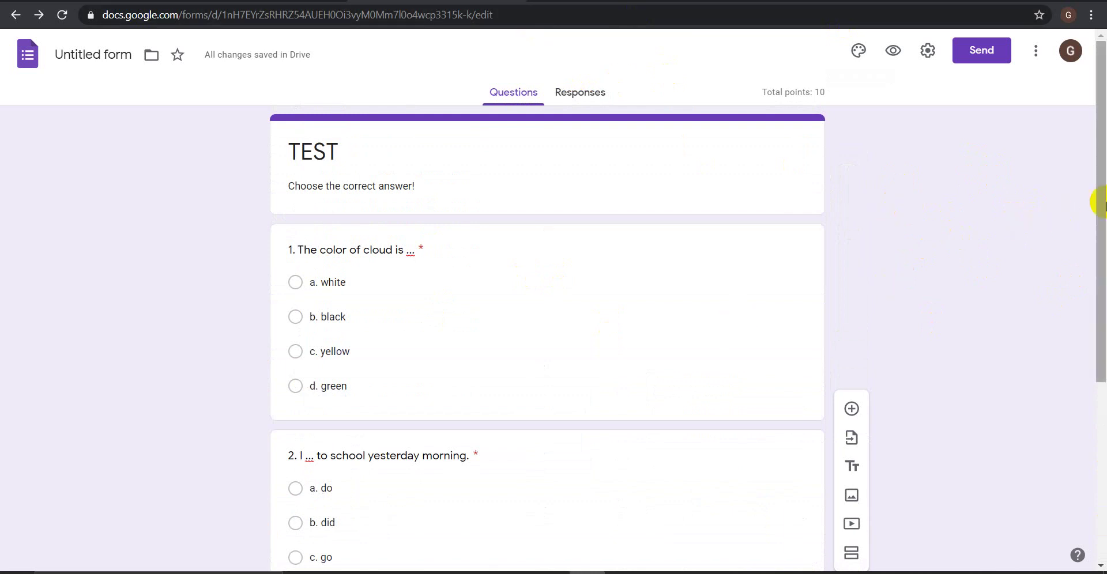
drag(1102, 203, 1102, 384)
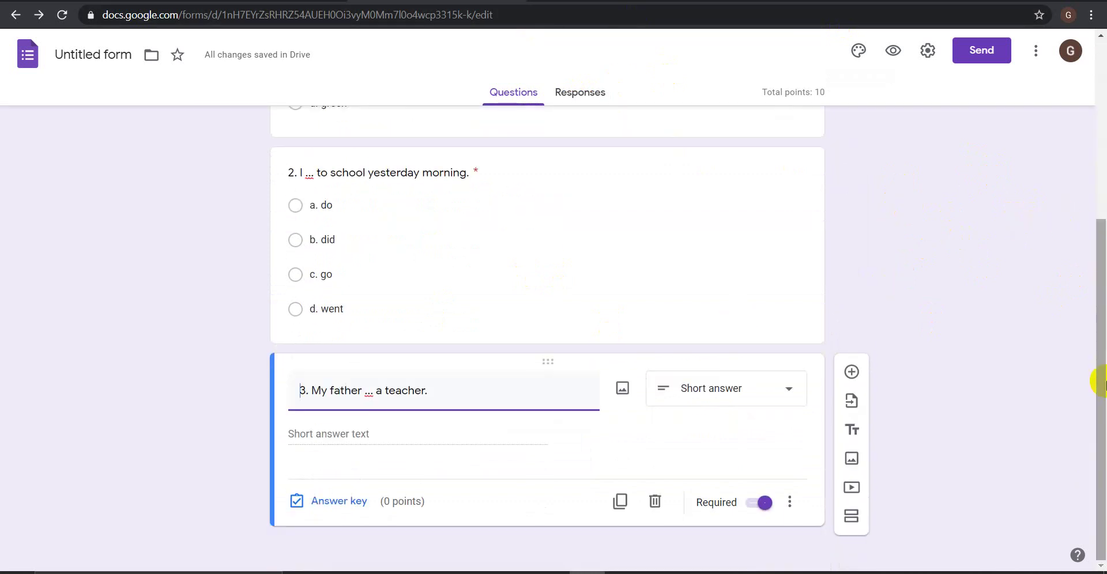